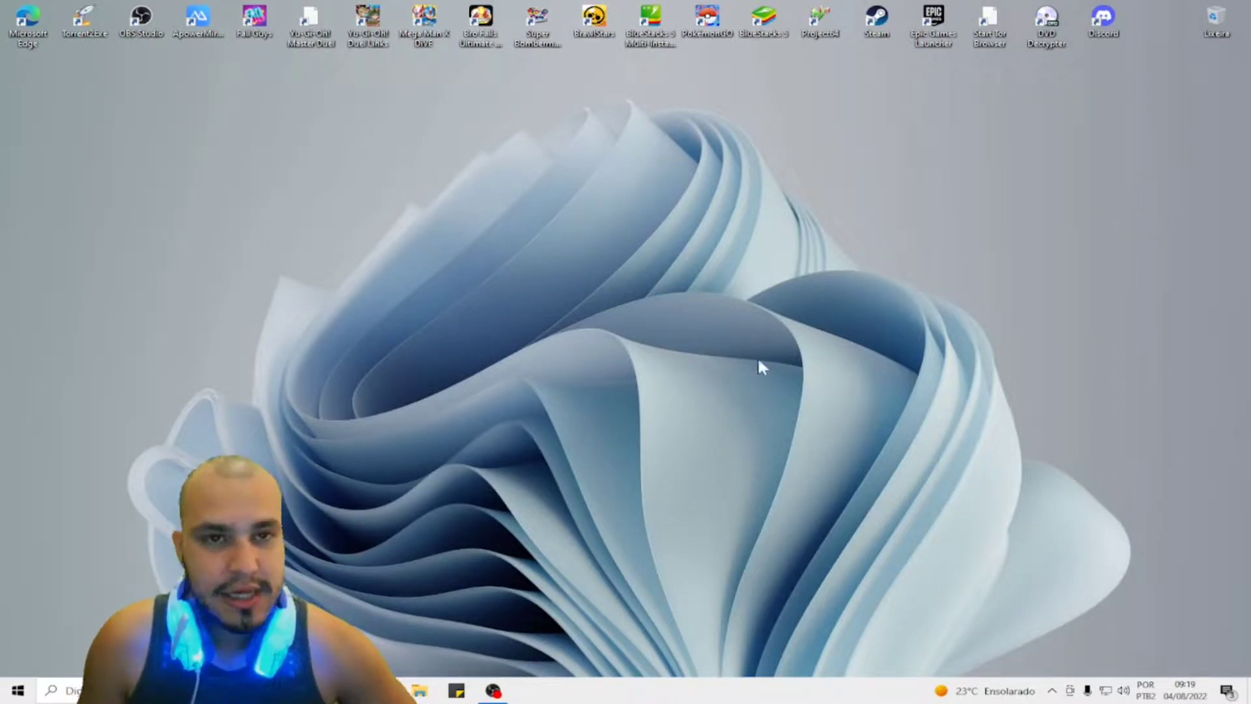
# Restore the OBS Studio window from the taskbar and open its Configurações dialog.
pyautogui.click(492, 689)
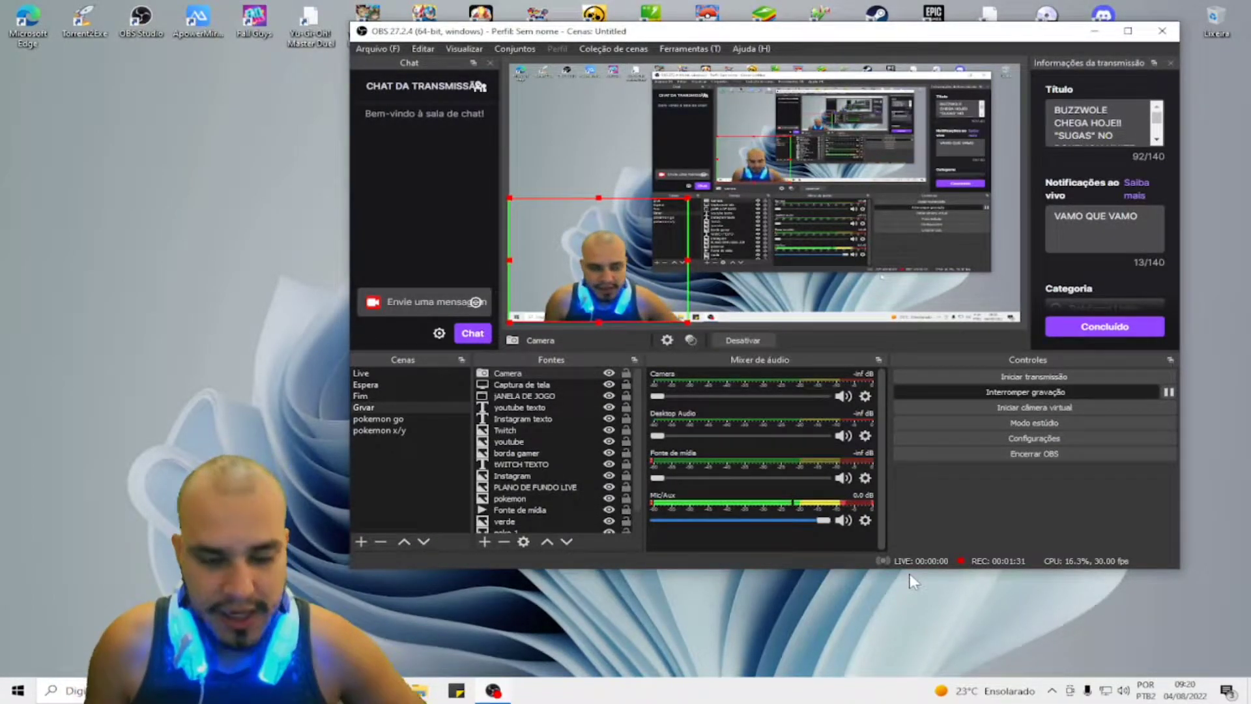
pyautogui.click(1034, 436)
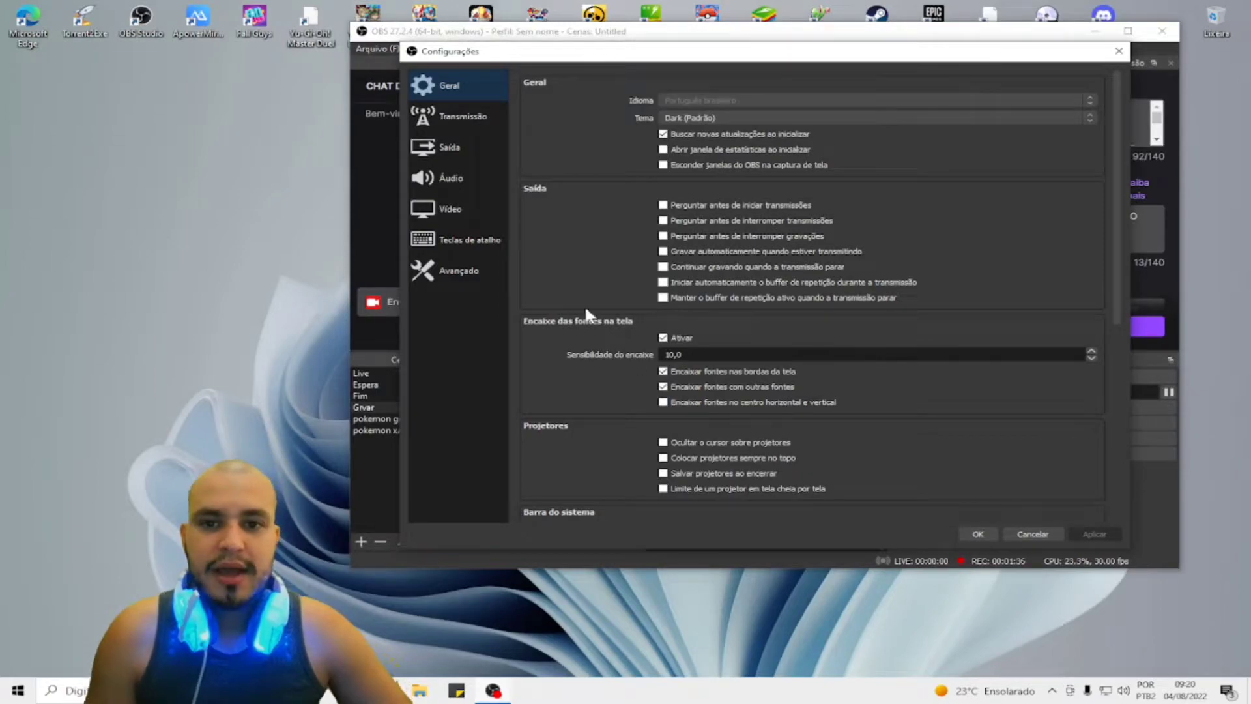
# On the Transmissão page, keep Twitch as the streaming service and close Configurações.
pyautogui.click(449, 121)
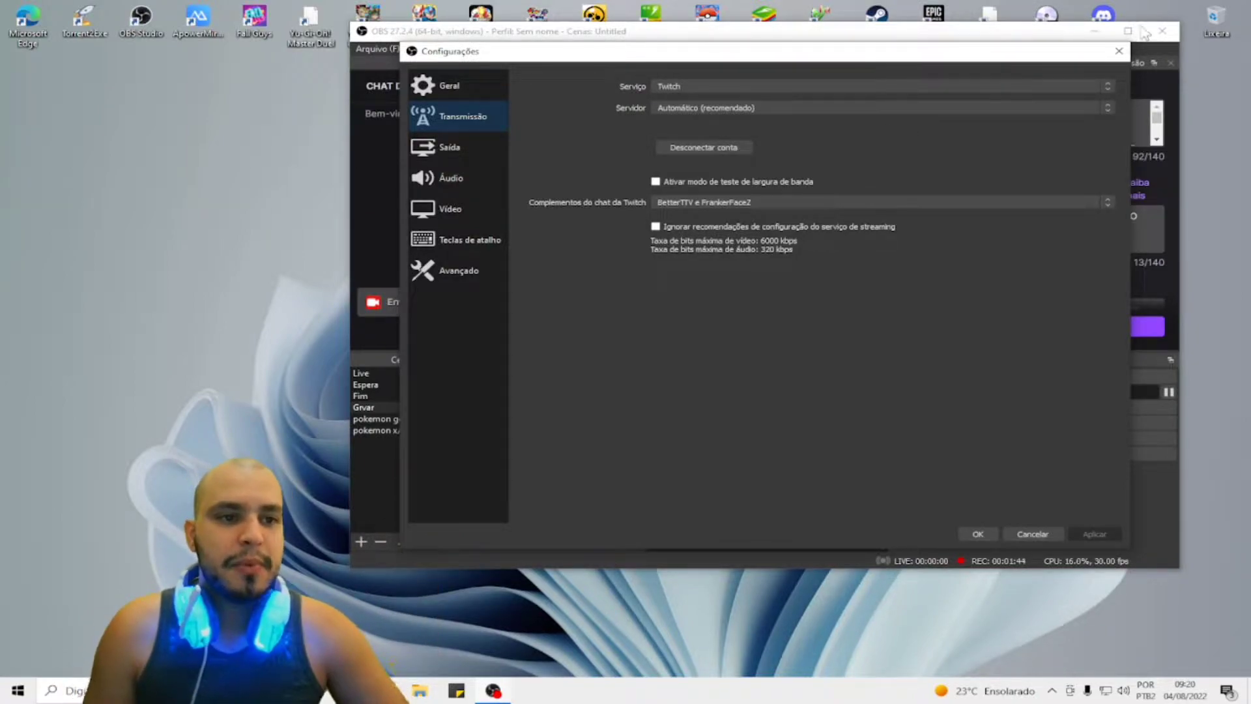
pyautogui.click(1106, 87)
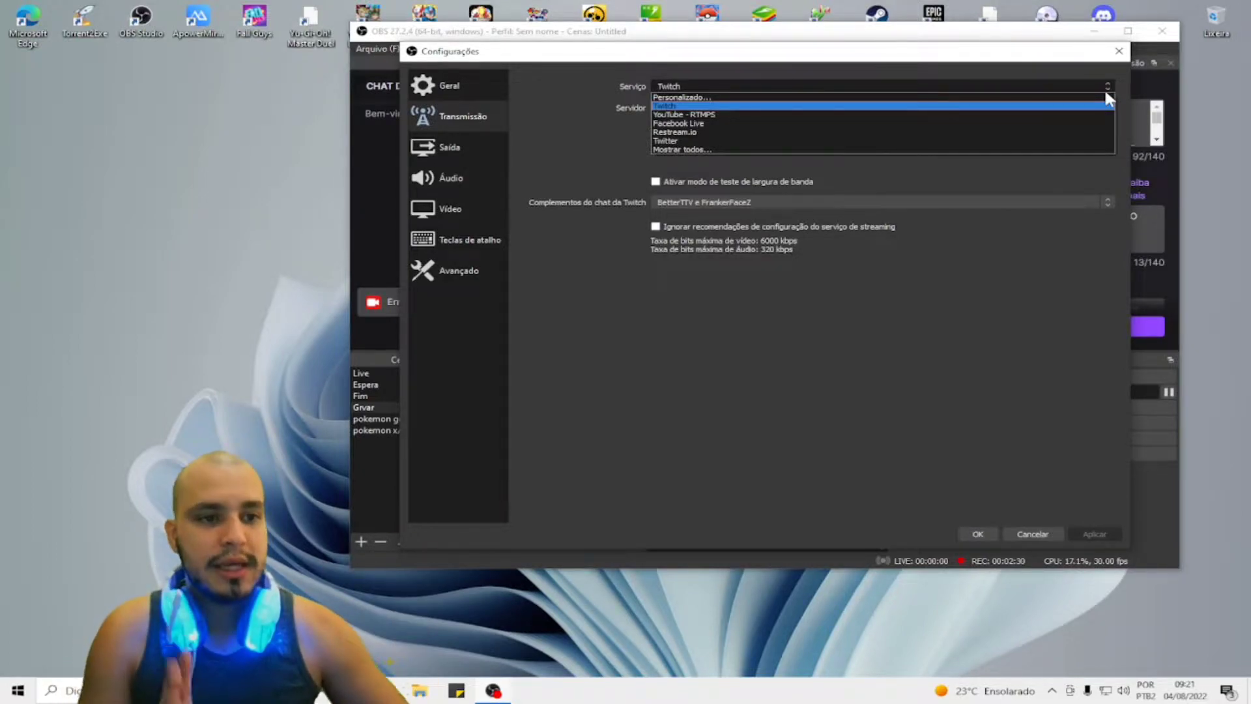
pyautogui.click(1058, 358)
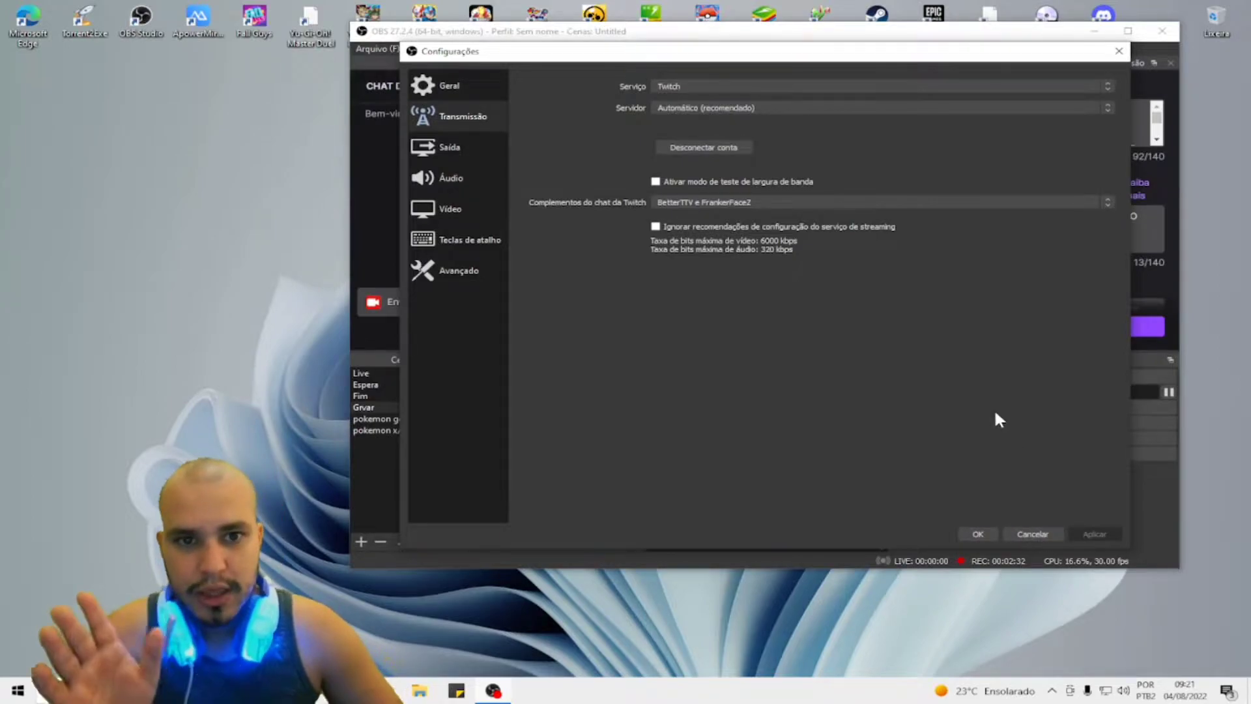
pyautogui.click(1115, 52)
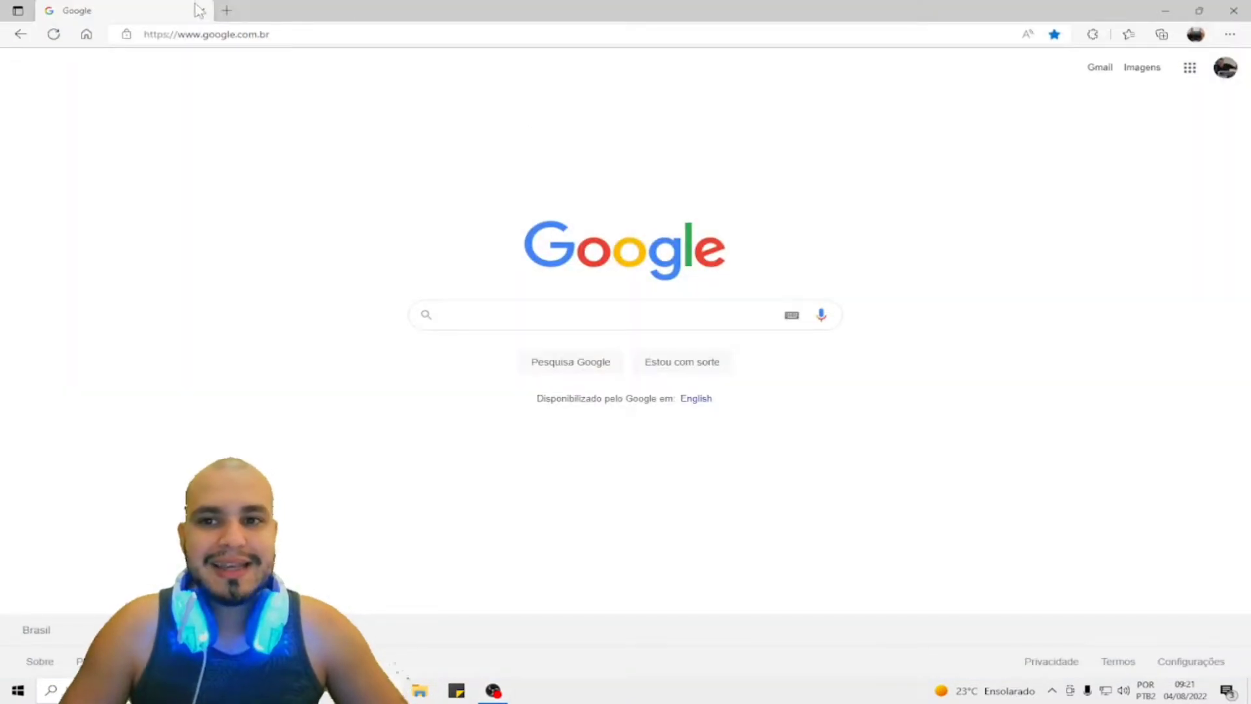
# Paste the 4br.me shortened link into the browser's address bar and open it.
pyautogui.click(297, 37)
pyautogui.write('https://4br.me/5YYYYNeJ')
pyautogui.press('Return')
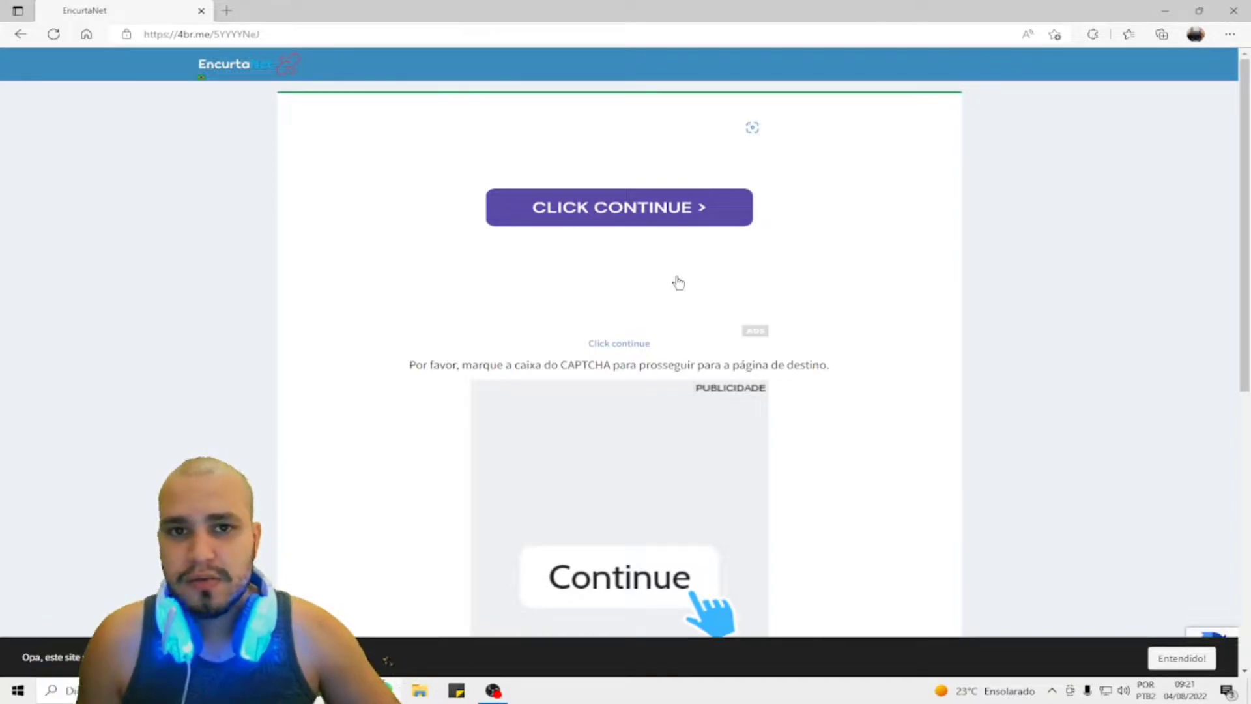
pyautogui.scroll(-8, 1028, 314)
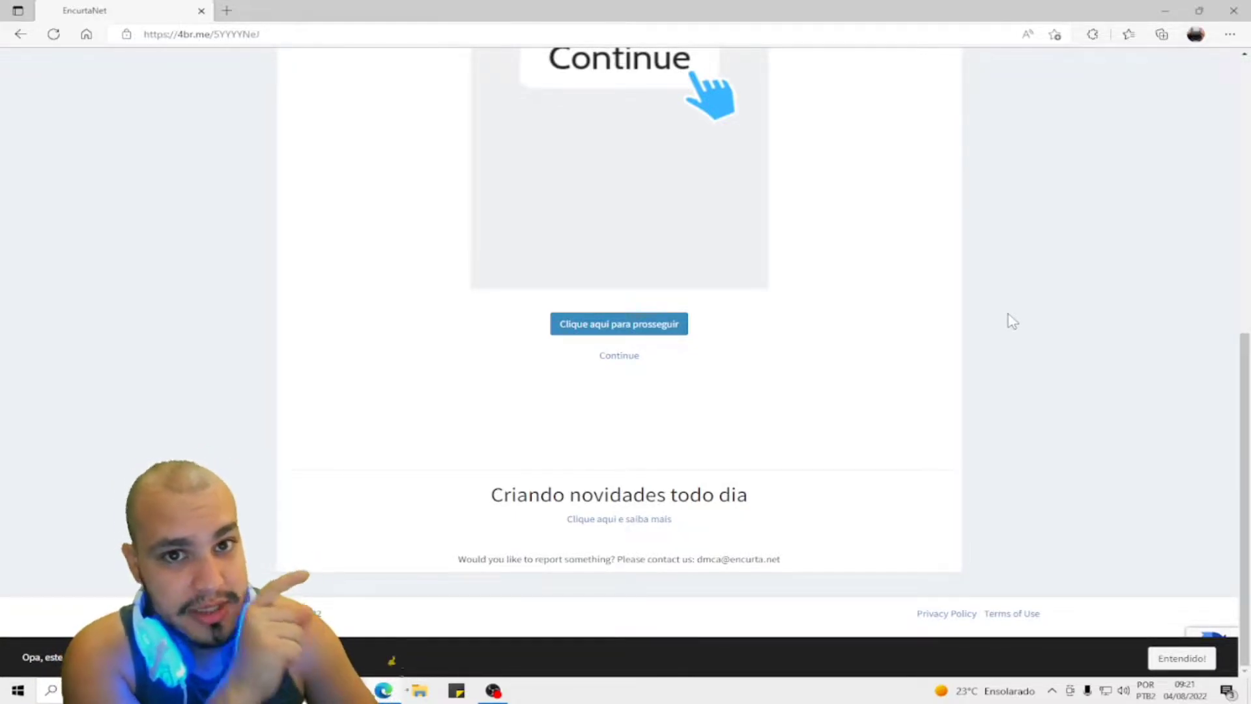
# Continue through the EncurtaNet pages, closing the ad tab, to reach the Drive folder.
pyautogui.click(659, 326)
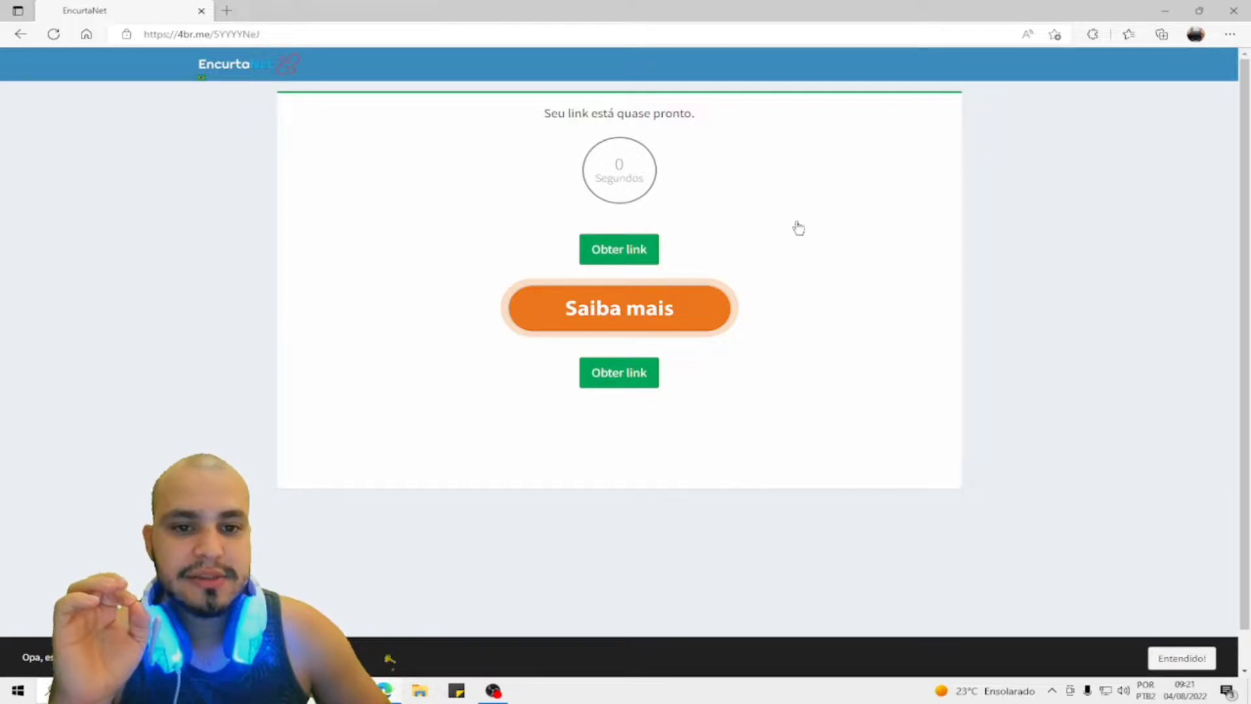
pyautogui.click(620, 254)
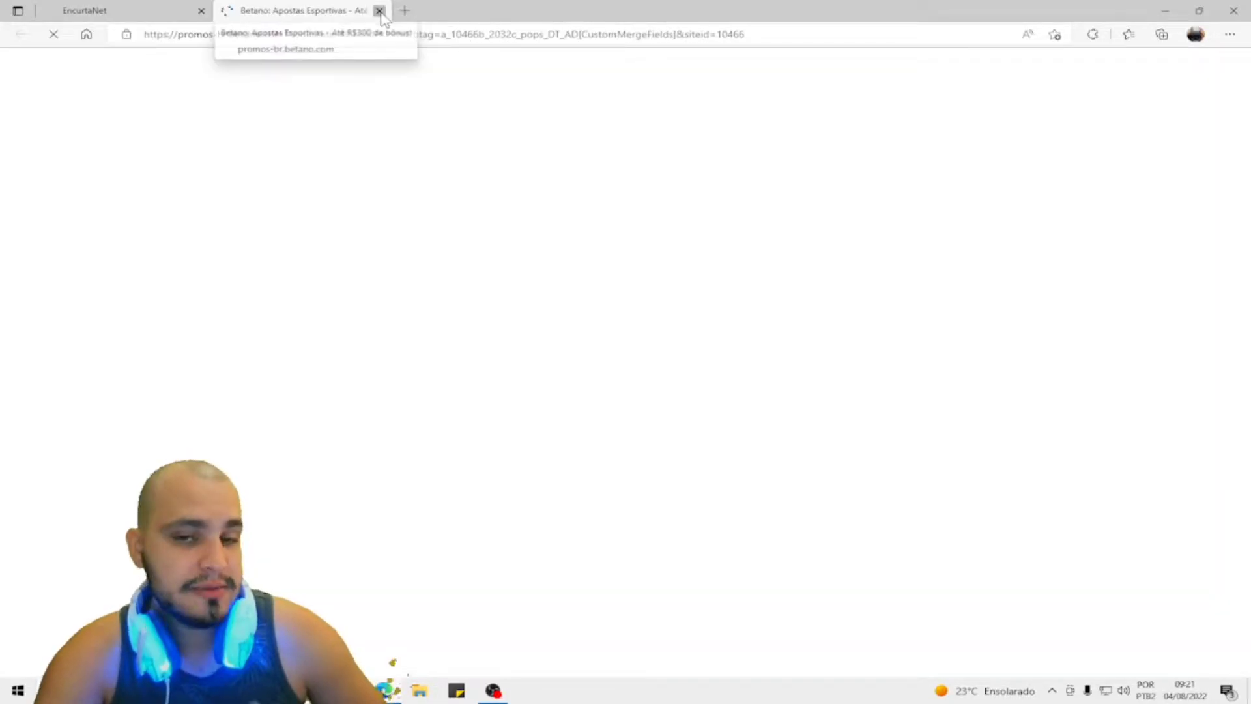
pyautogui.click(380, 11)
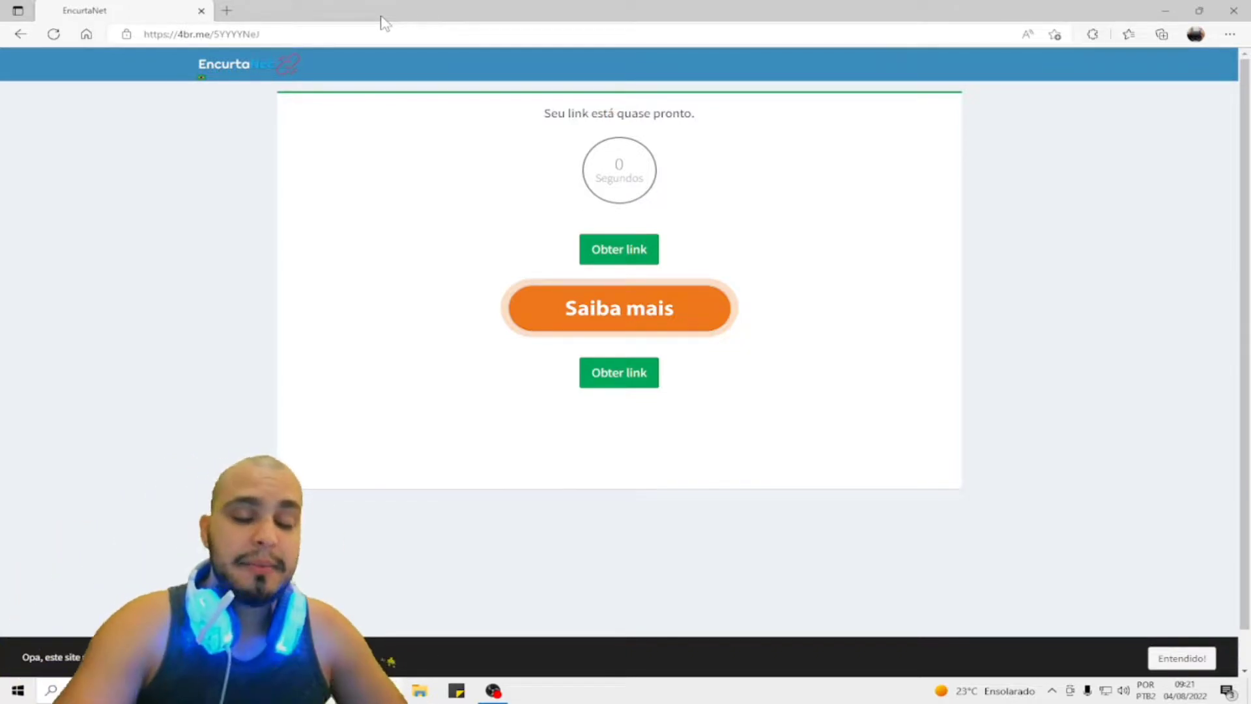
pyautogui.click(645, 254)
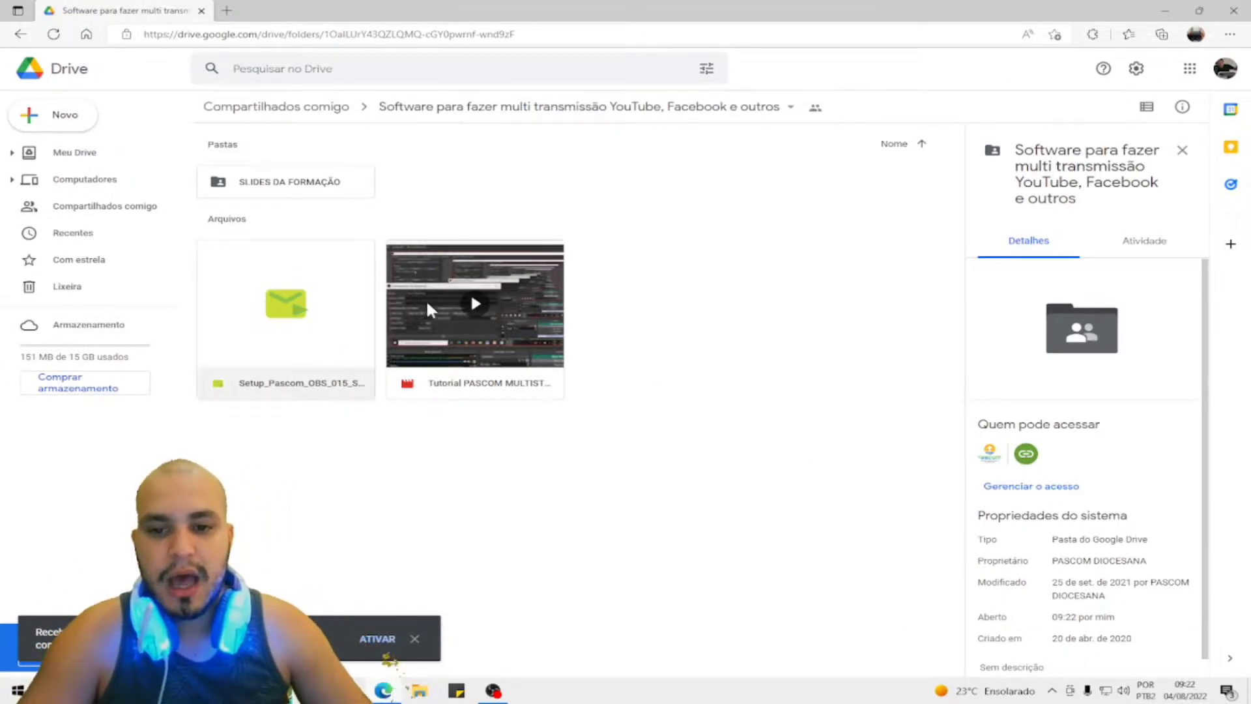
# Download Setup_Pascom_OBS_015_Stable.exe despite the warnings, keep it, and show it in Downloads.
pyautogui.rightClick(318, 322)
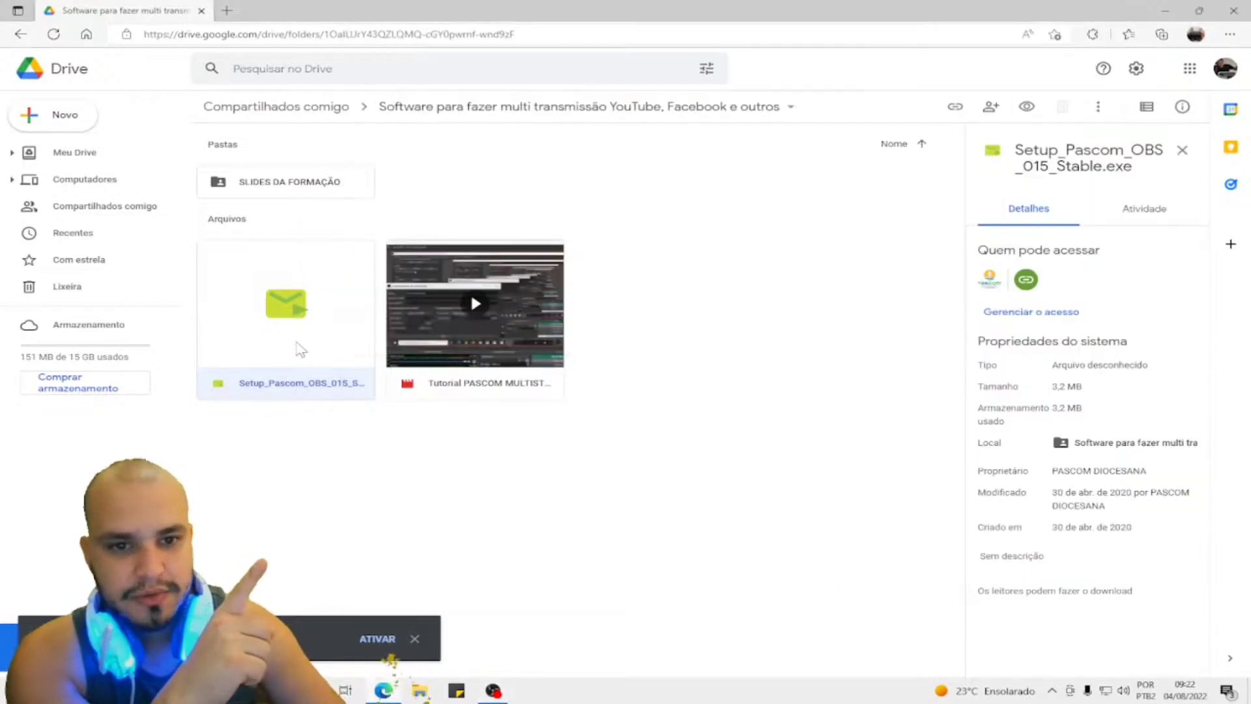
pyautogui.rightClick(299, 349)
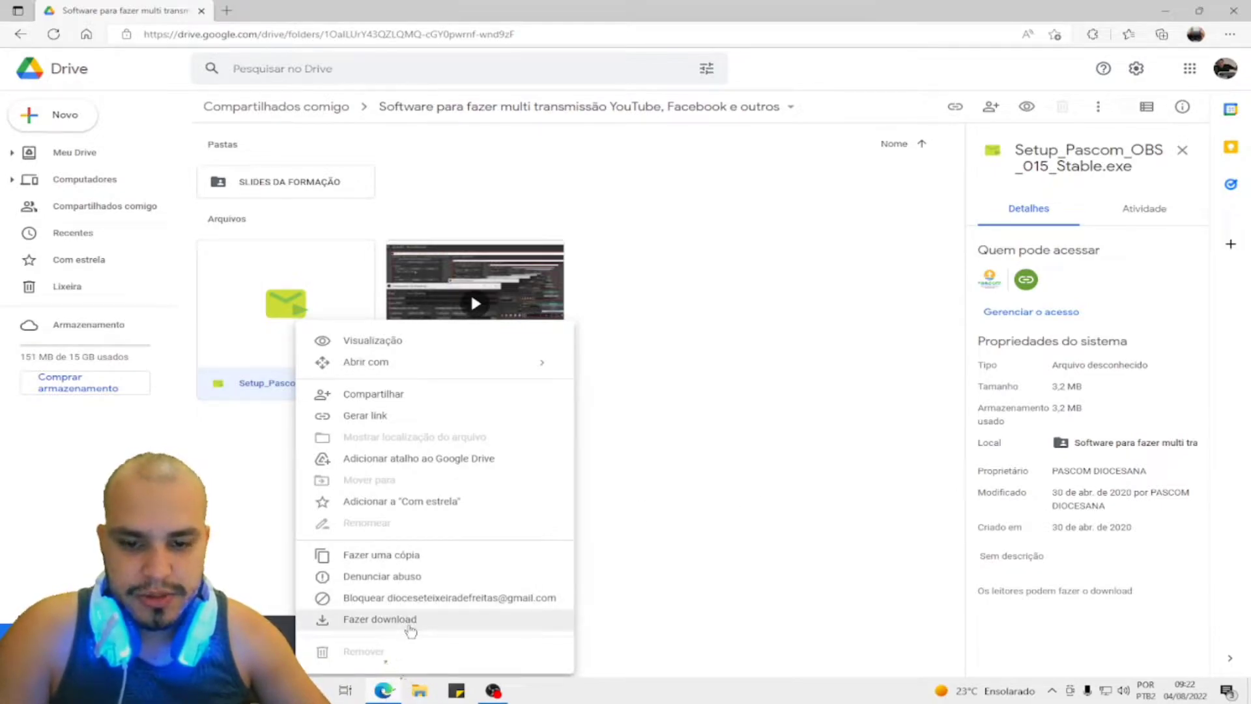
pyautogui.click(413, 627)
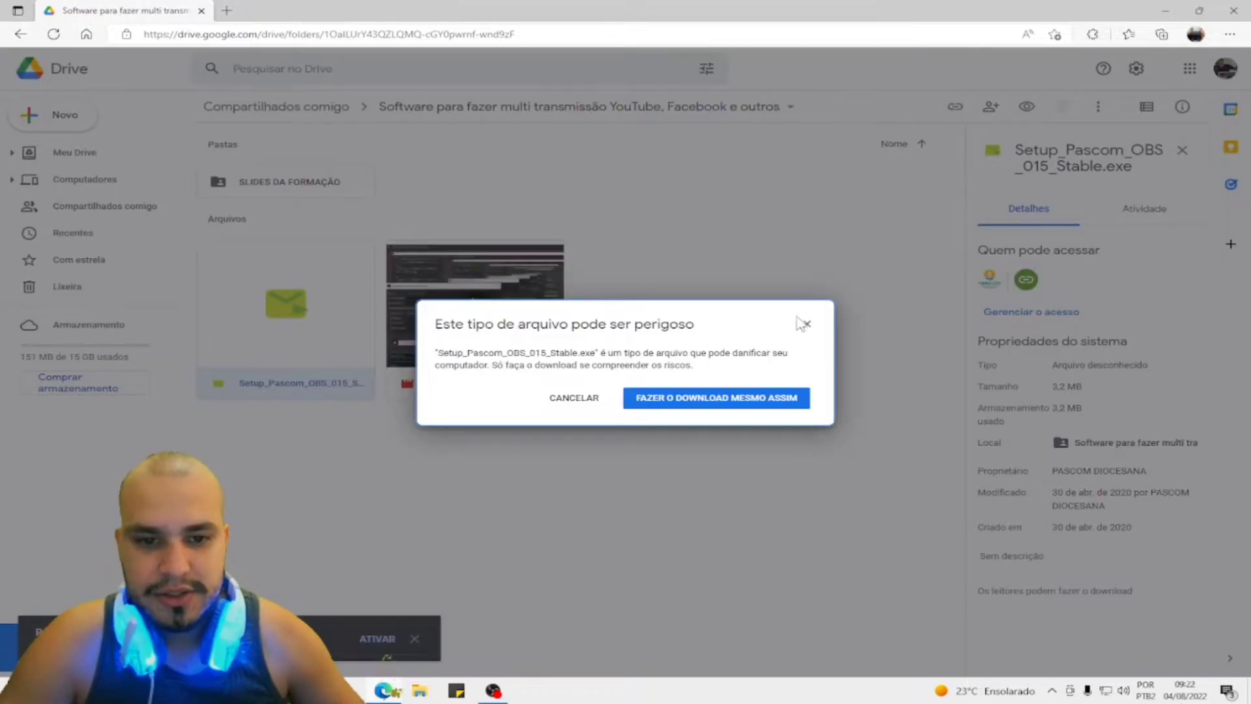
pyautogui.click(699, 401)
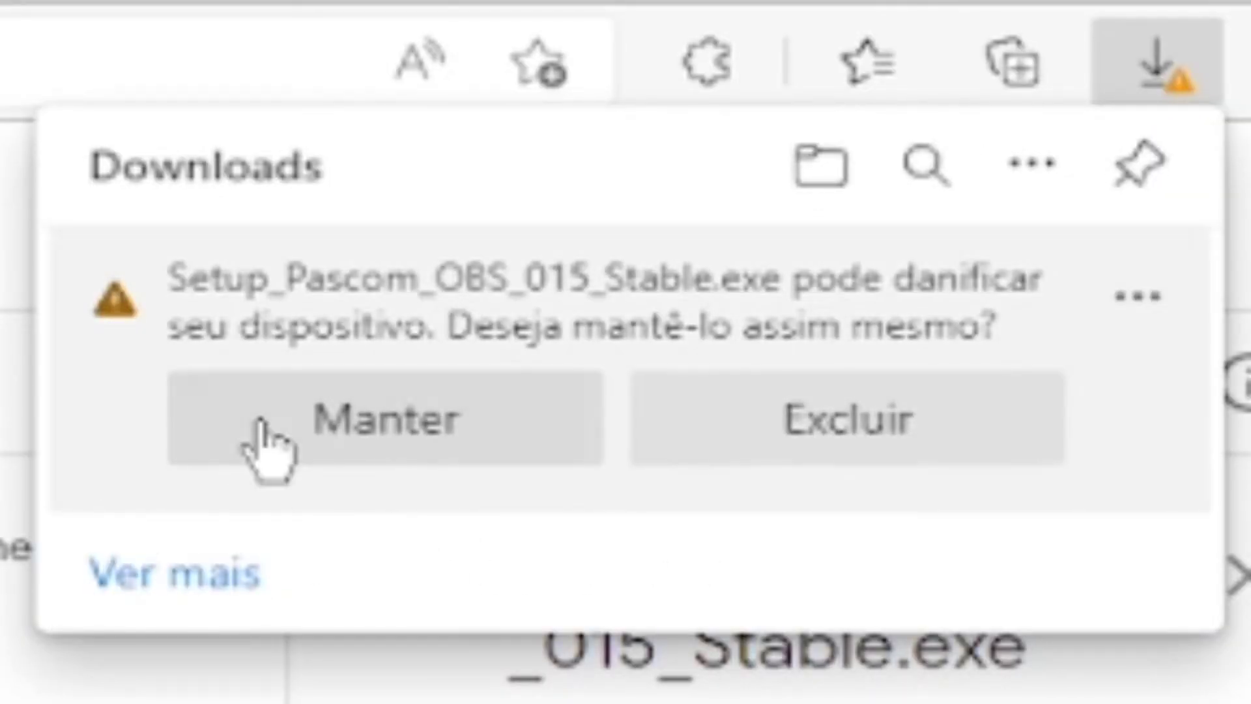
pyautogui.click(267, 446)
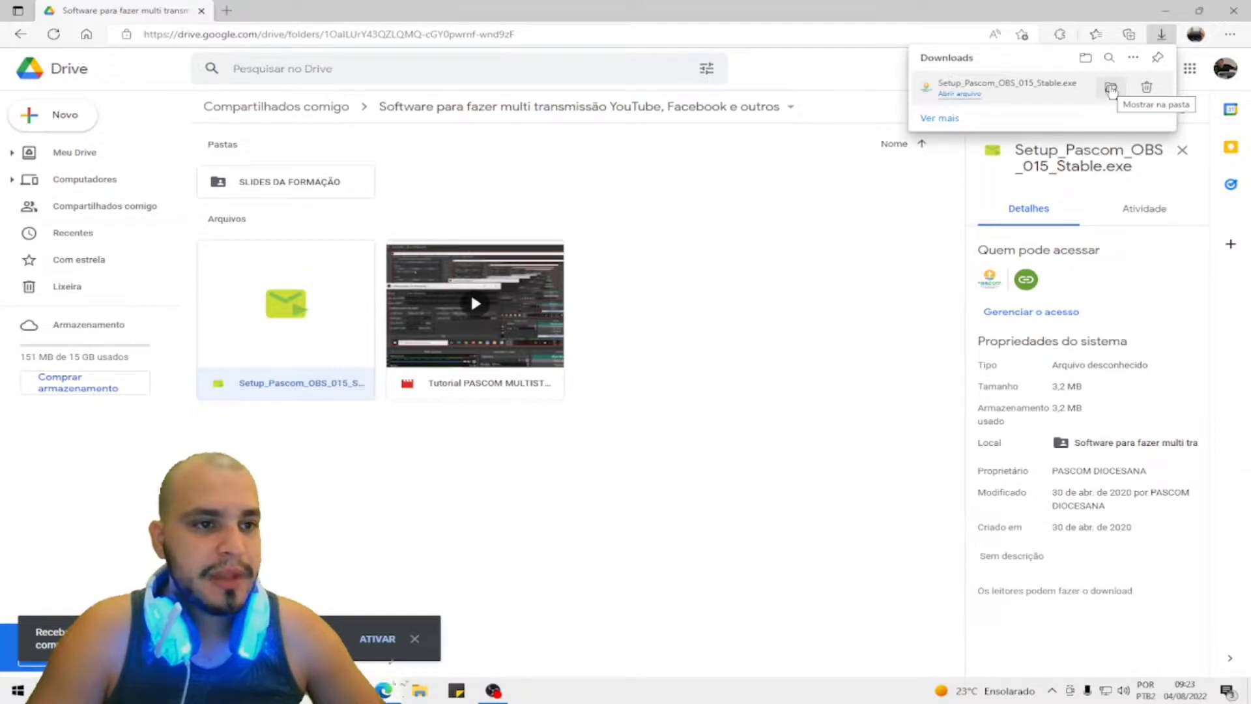
pyautogui.click(1111, 89)
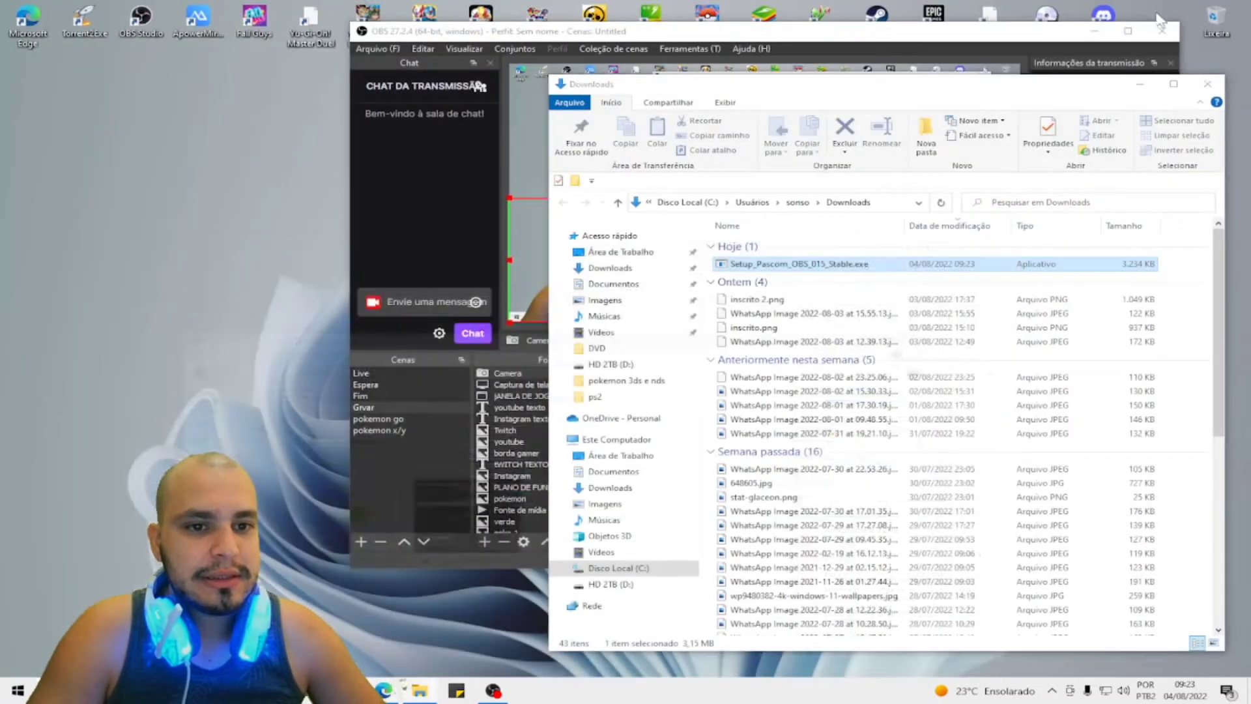
# Move Setup_Pascom_OBS_015_Stable.exe to the desktop, clear the windows, and launch the installer.
pyautogui.moveTo(803, 264); pyautogui.dragTo(232, 218)
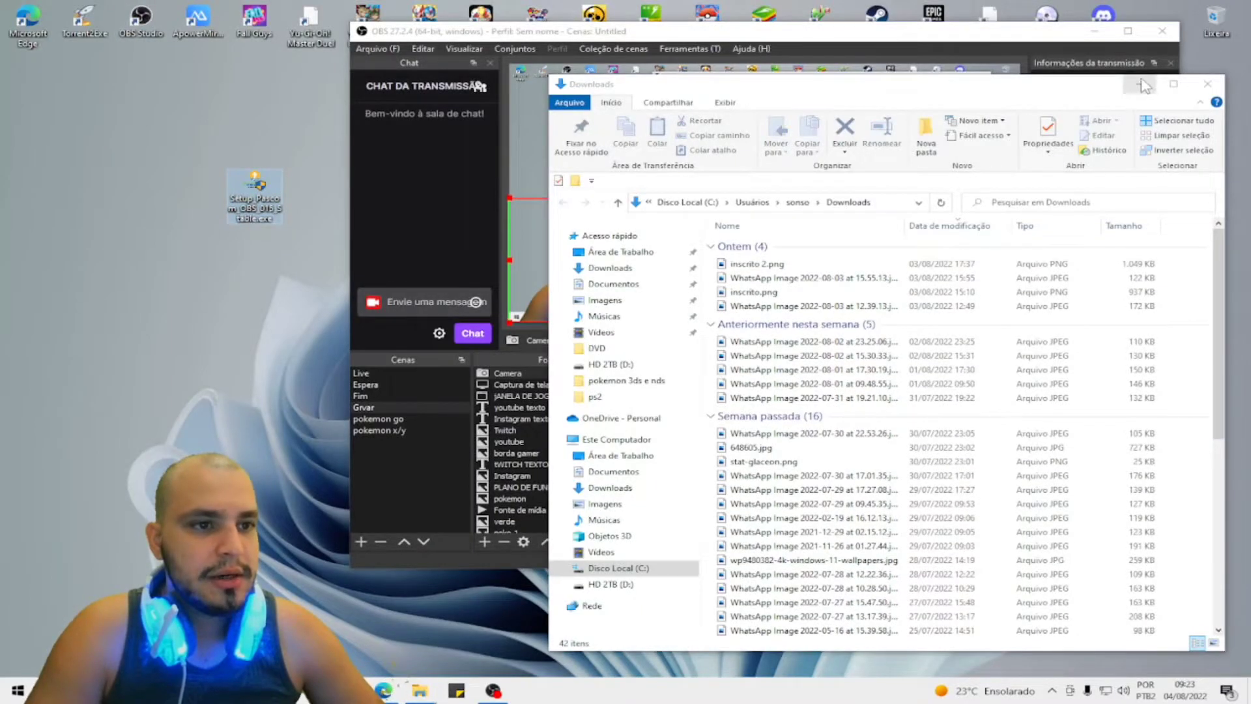
pyautogui.click(1139, 84)
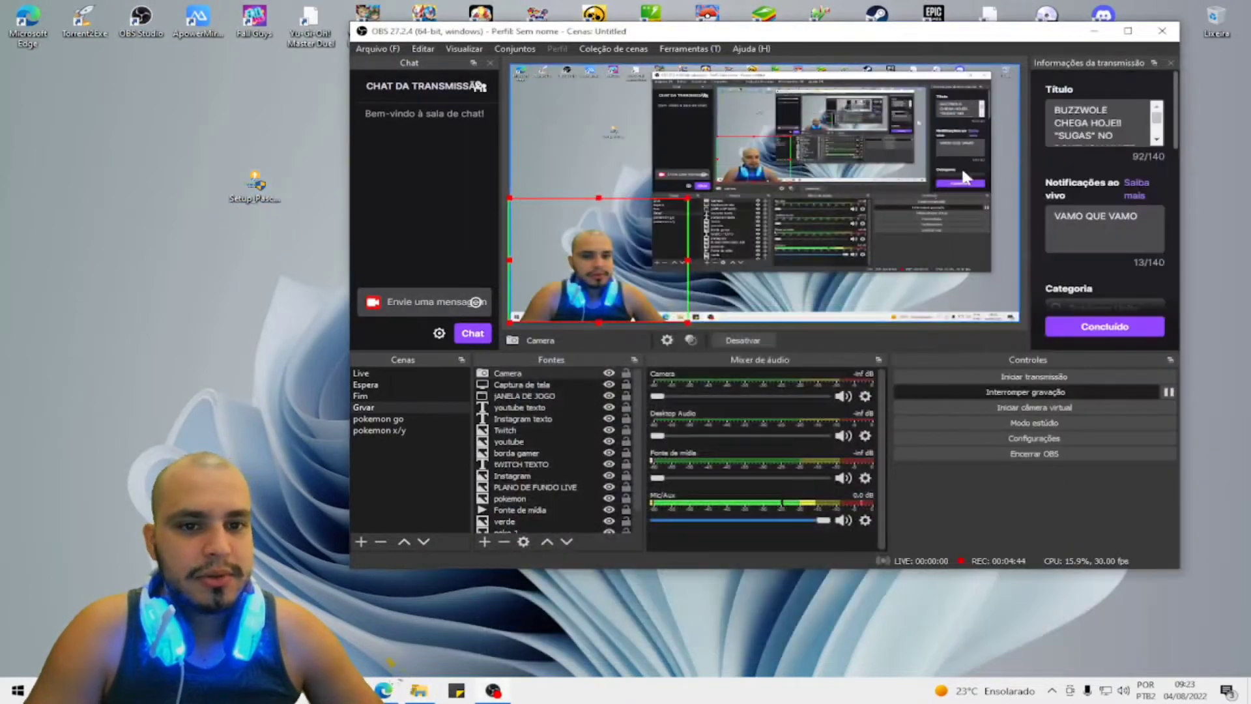
pyautogui.click(1097, 33)
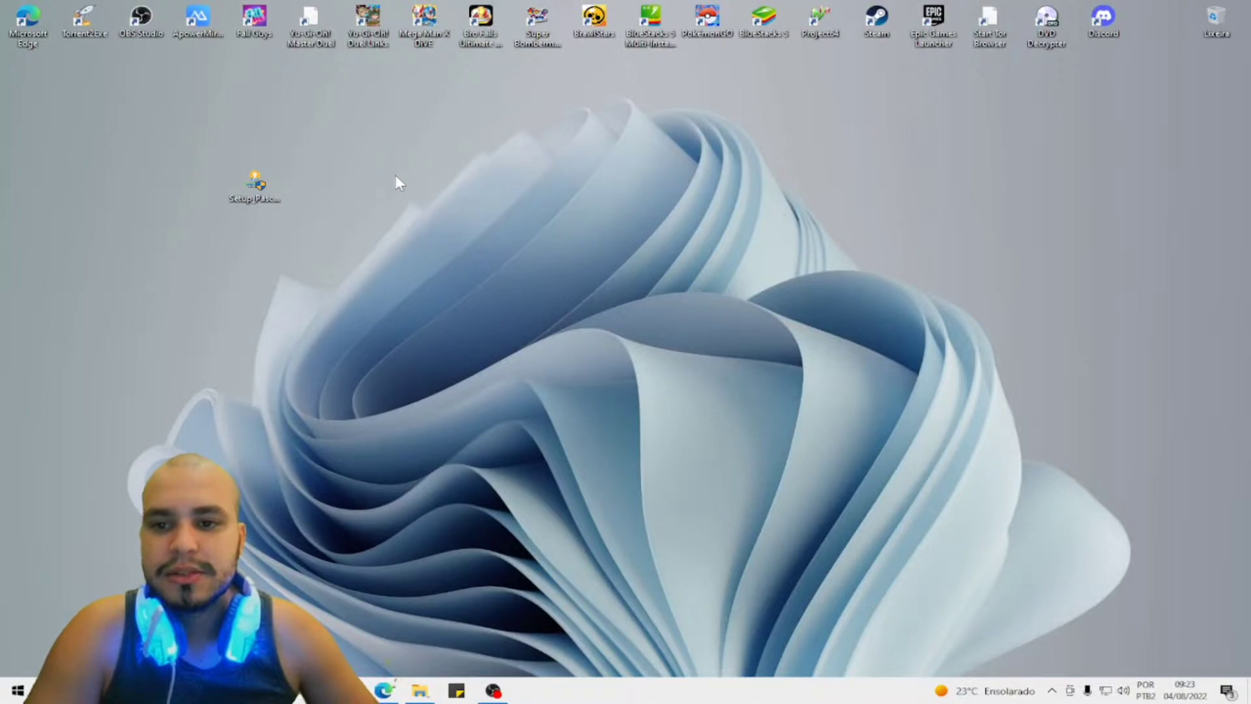
pyautogui.moveTo(251, 196); pyautogui.dragTo(463, 187)
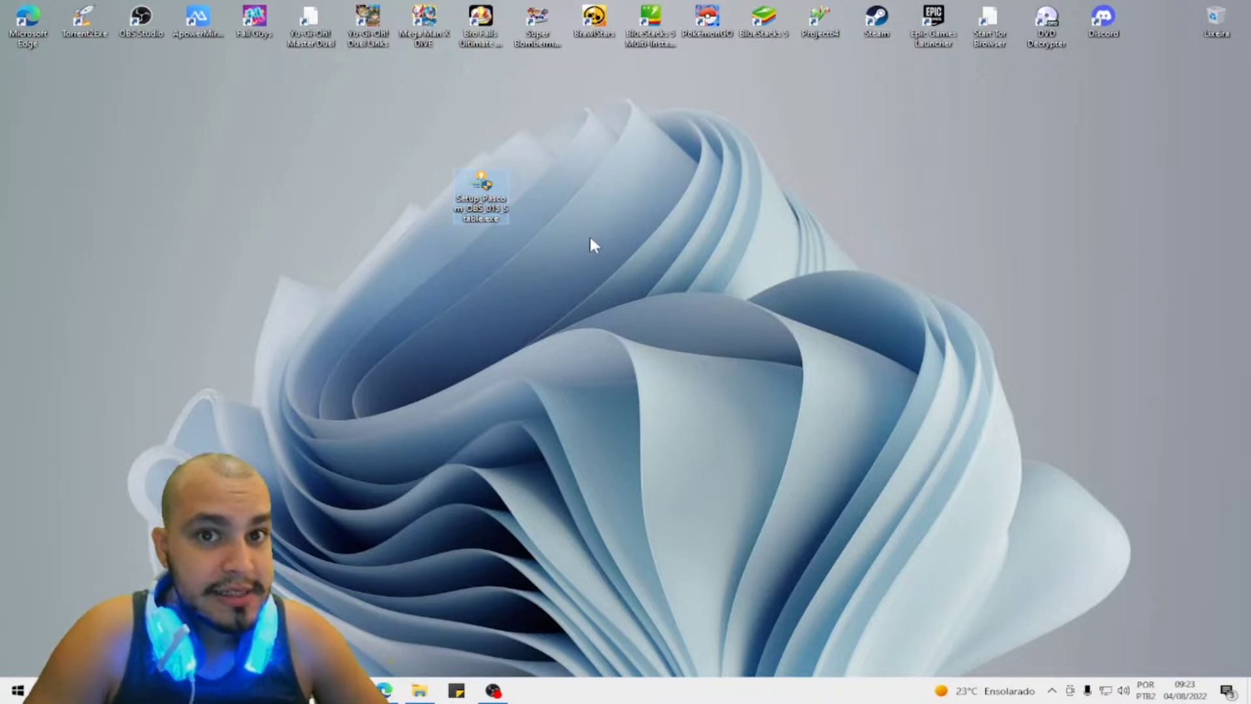
pyautogui.press('Return')
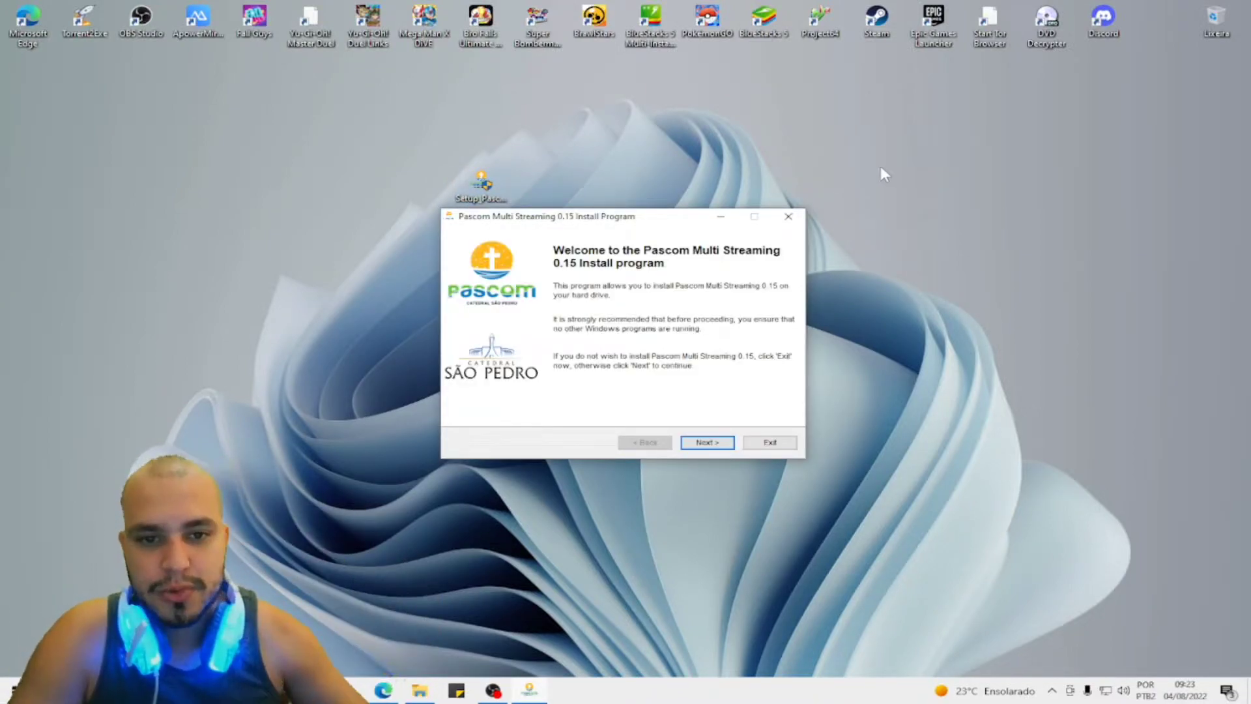
# Advance past the Pascom installer's Welcome page to the OBS folder choice.
pyautogui.click(707, 442)
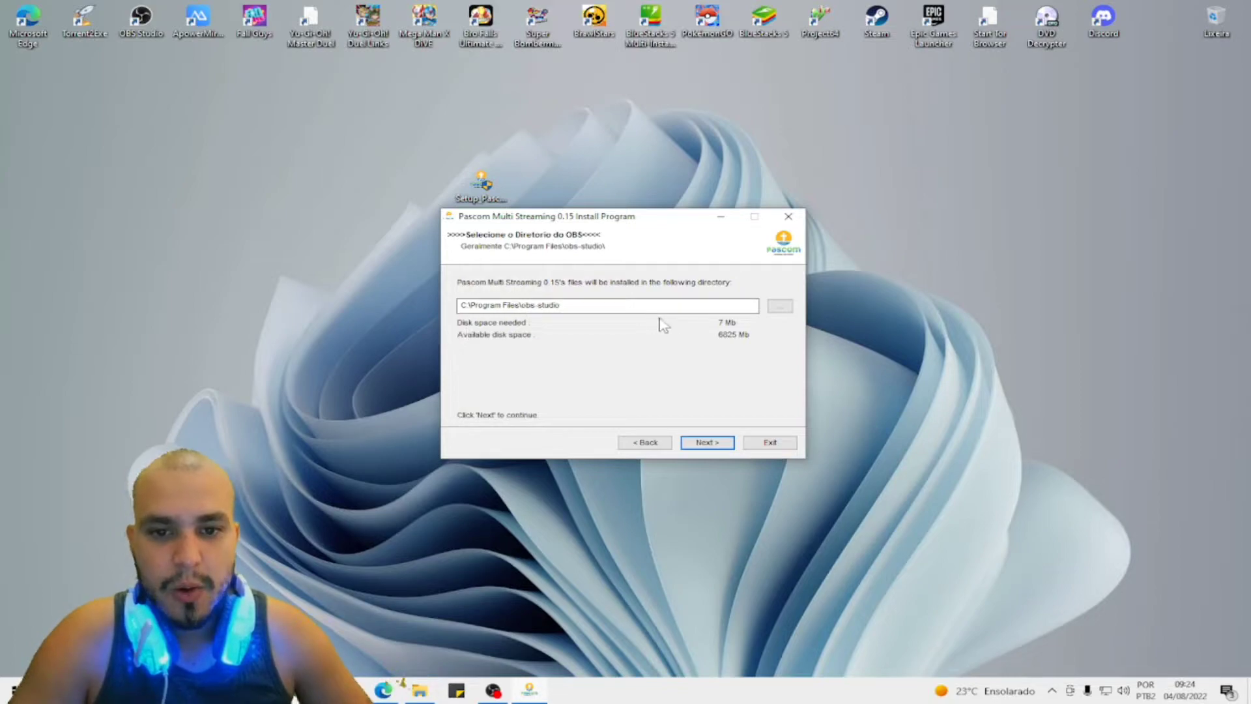
# Browse for a new install folder and expand HD 2TB (D:) to locate obs-studio.
pyautogui.click(780, 306)
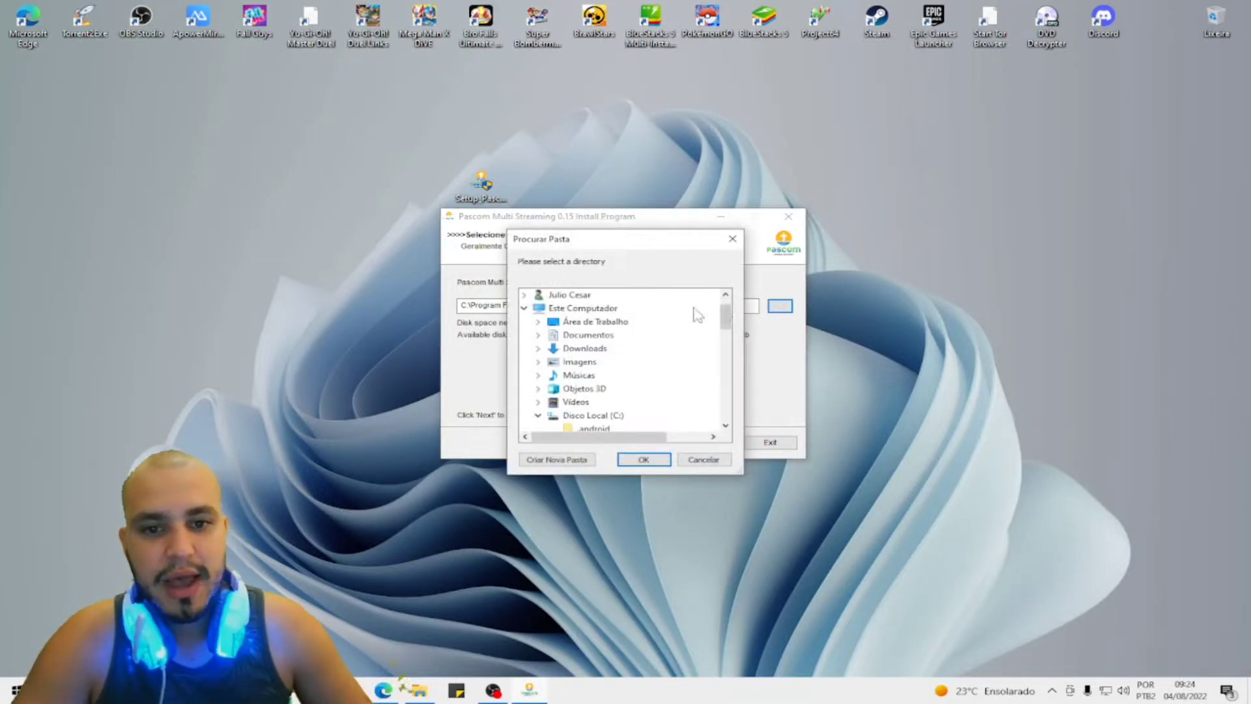
pyautogui.scroll(-1, 658, 417)
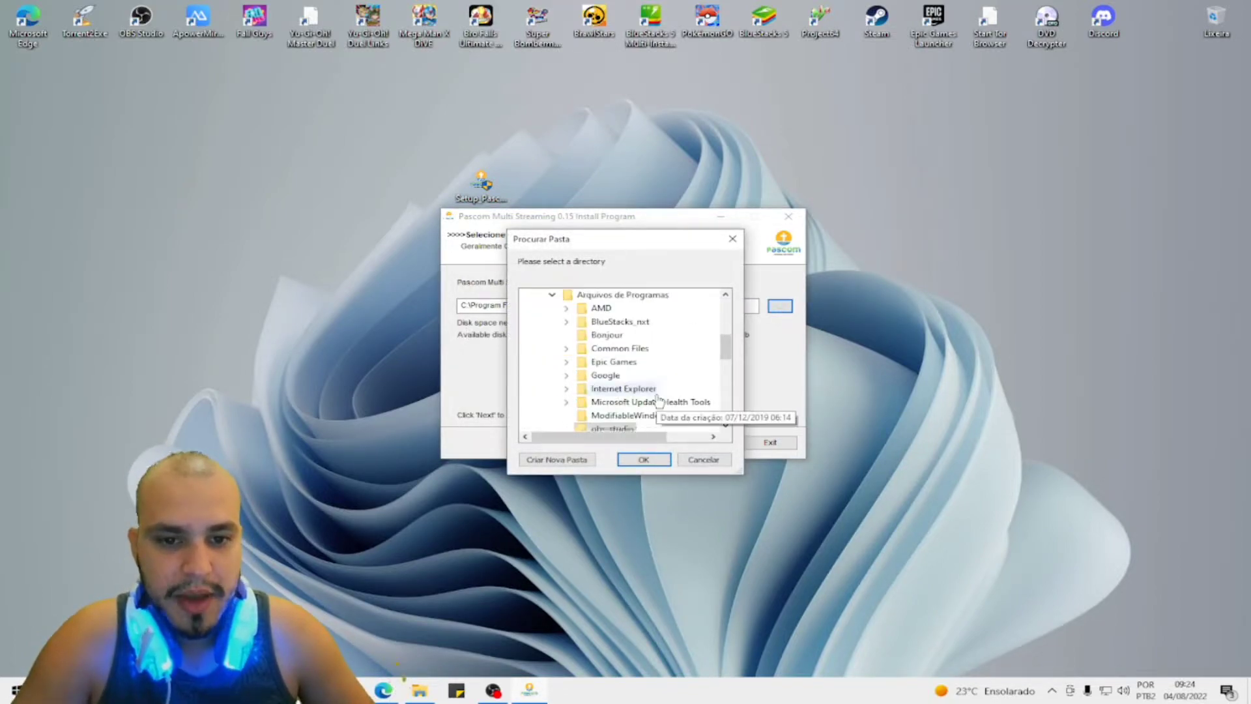
pyautogui.scroll(-10, 689, 422)
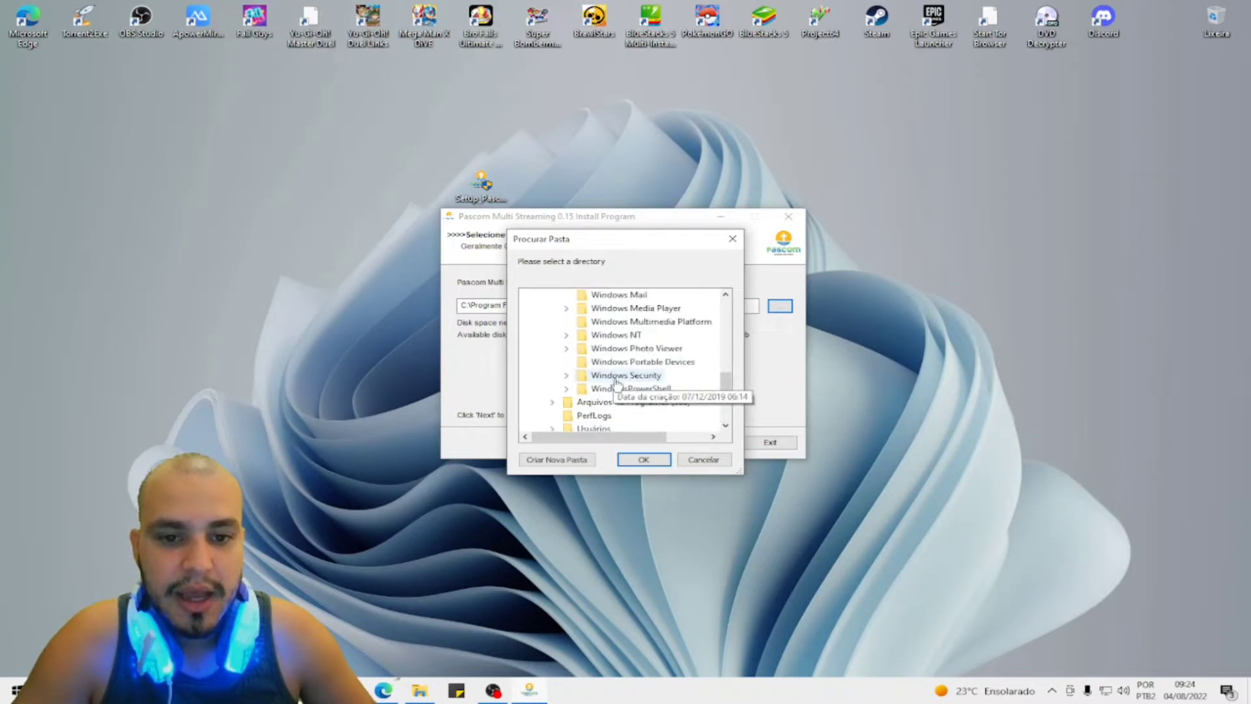
pyautogui.click(537, 334)
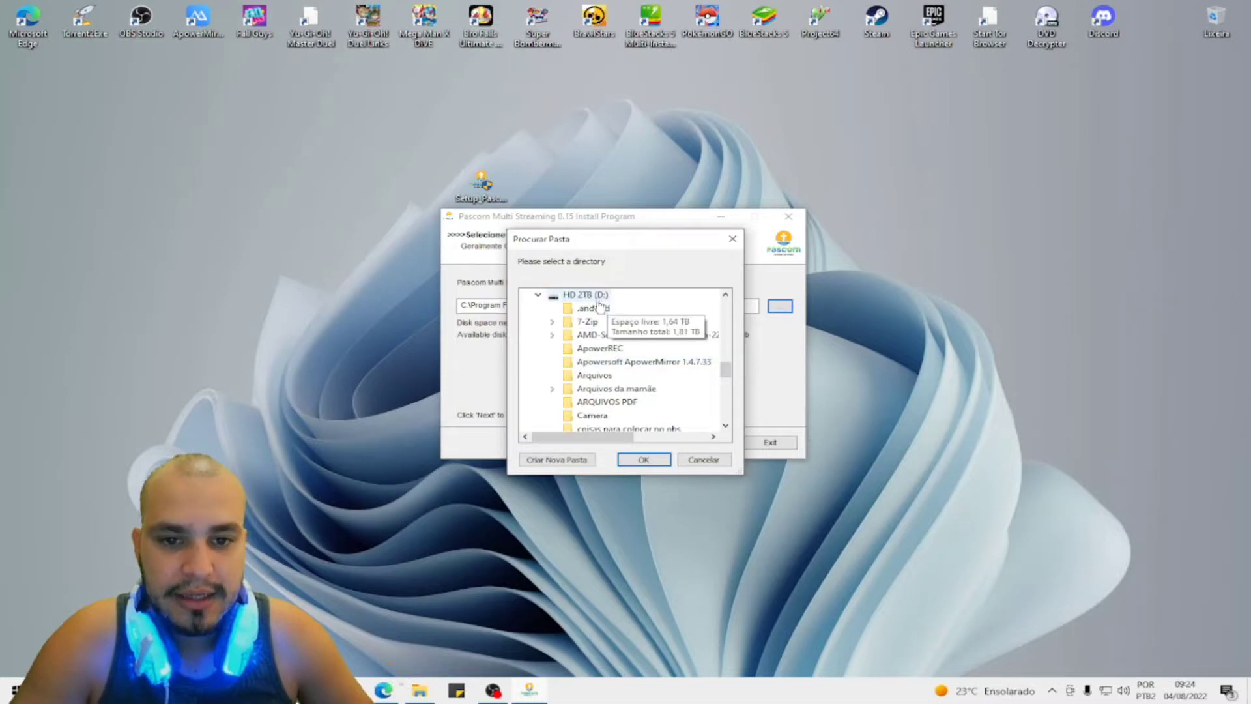
pyautogui.scroll(-6, 637, 321)
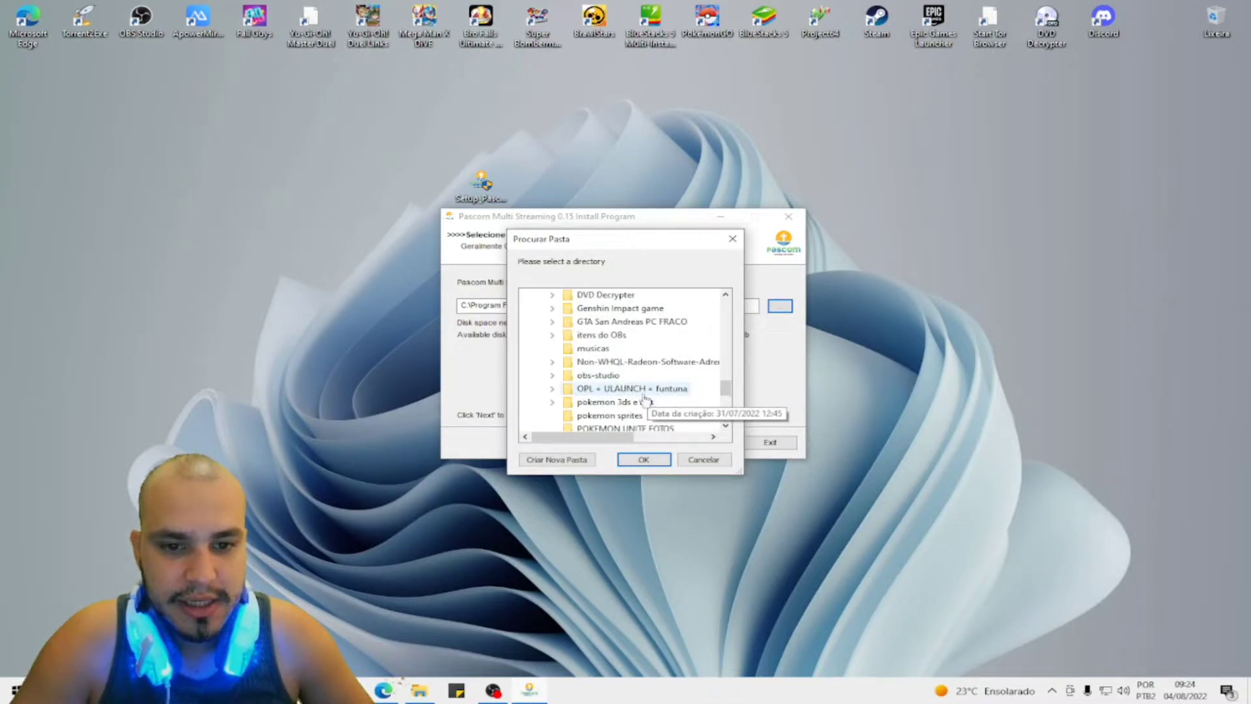
pyautogui.click(596, 375)
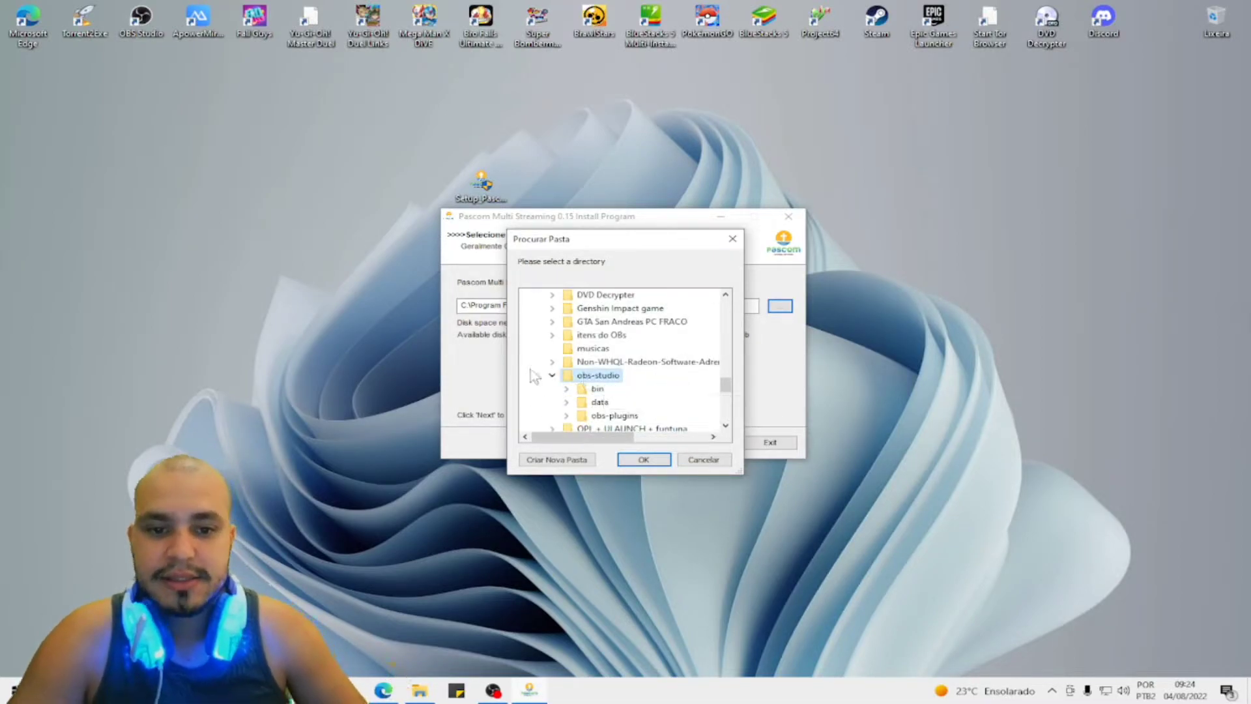
# Select the obs-studio folder and confirm D:\obs-studio as the install directory.
pyautogui.moveTo(595, 246); pyautogui.dragTo(747, 193)
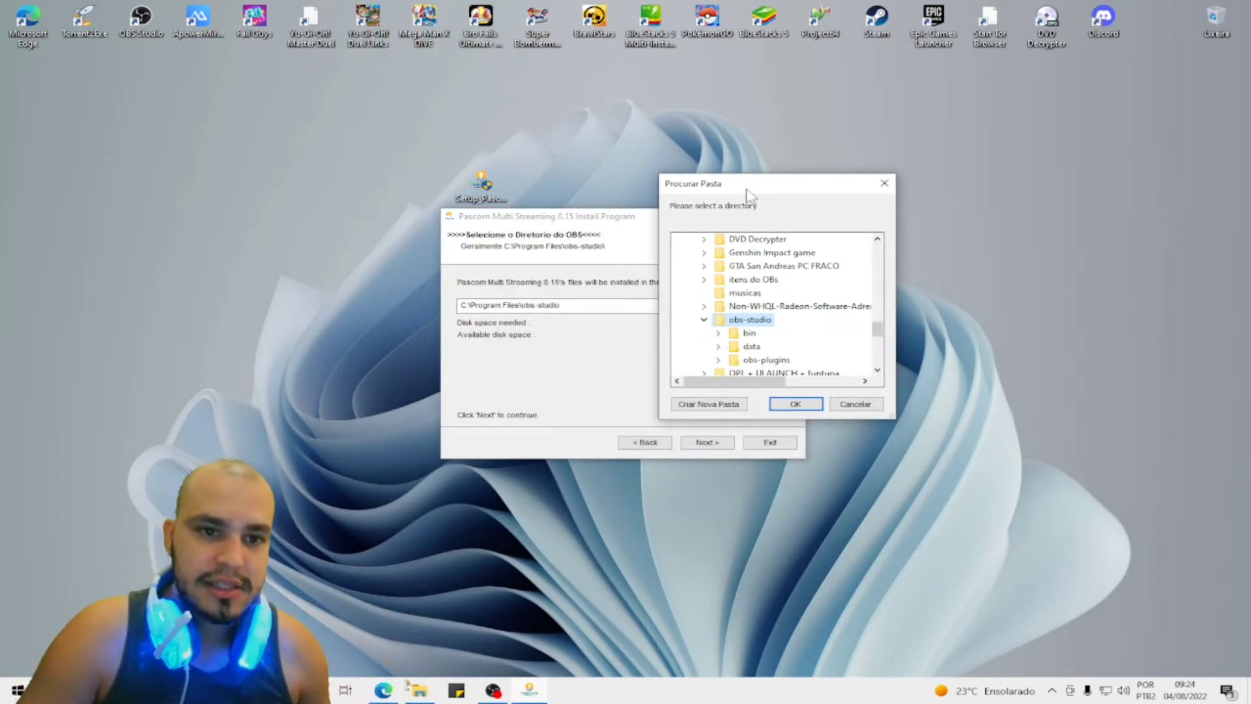
pyautogui.scroll(12, 749, 306)
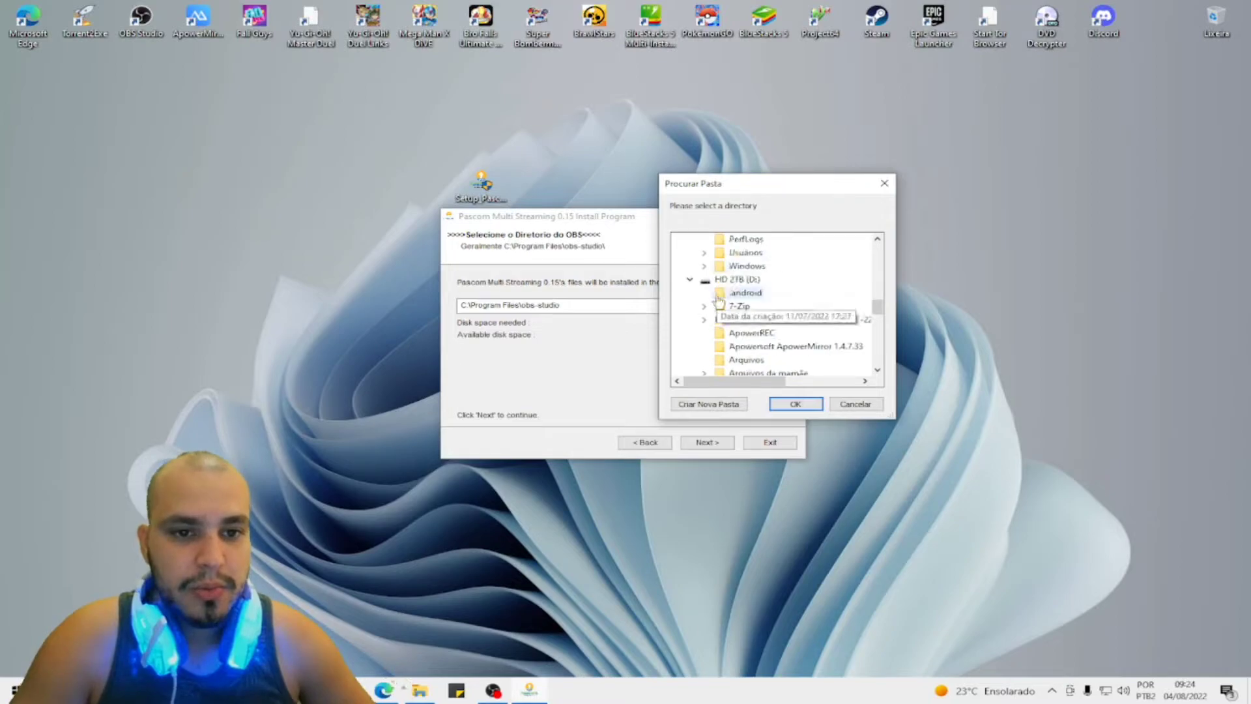
pyautogui.scroll(10, 782, 301)
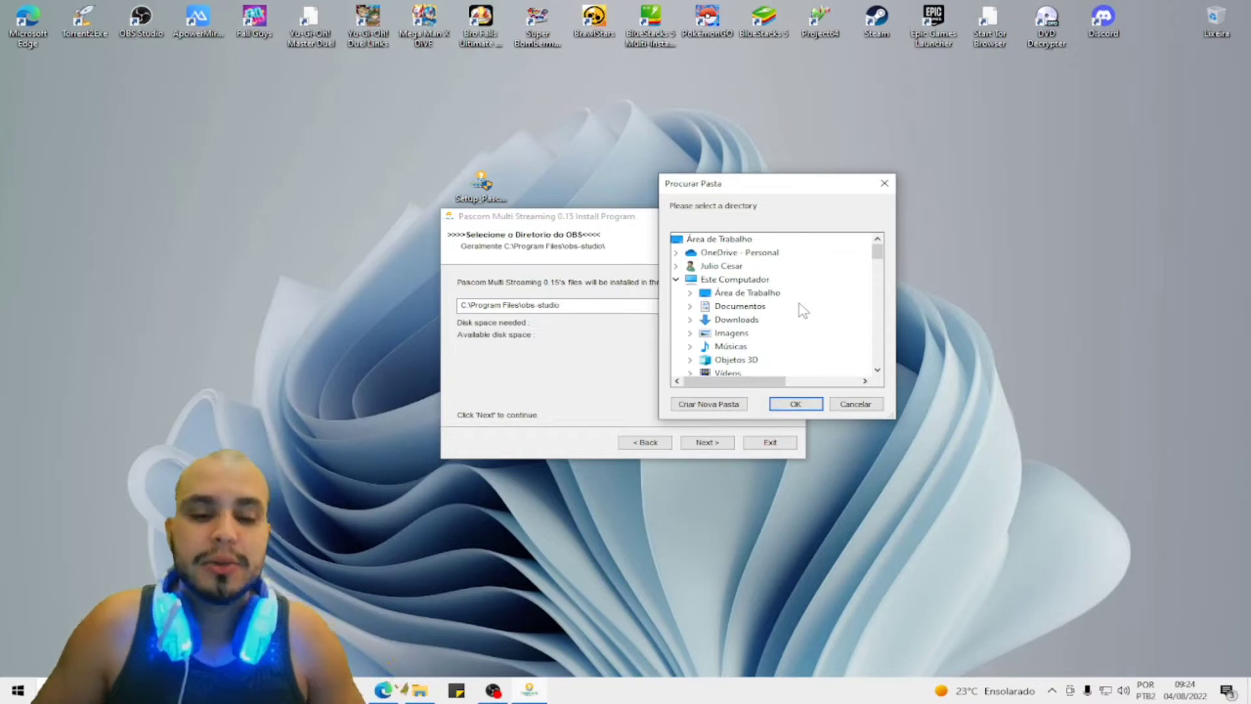
pyautogui.scroll(-3, 802, 310)
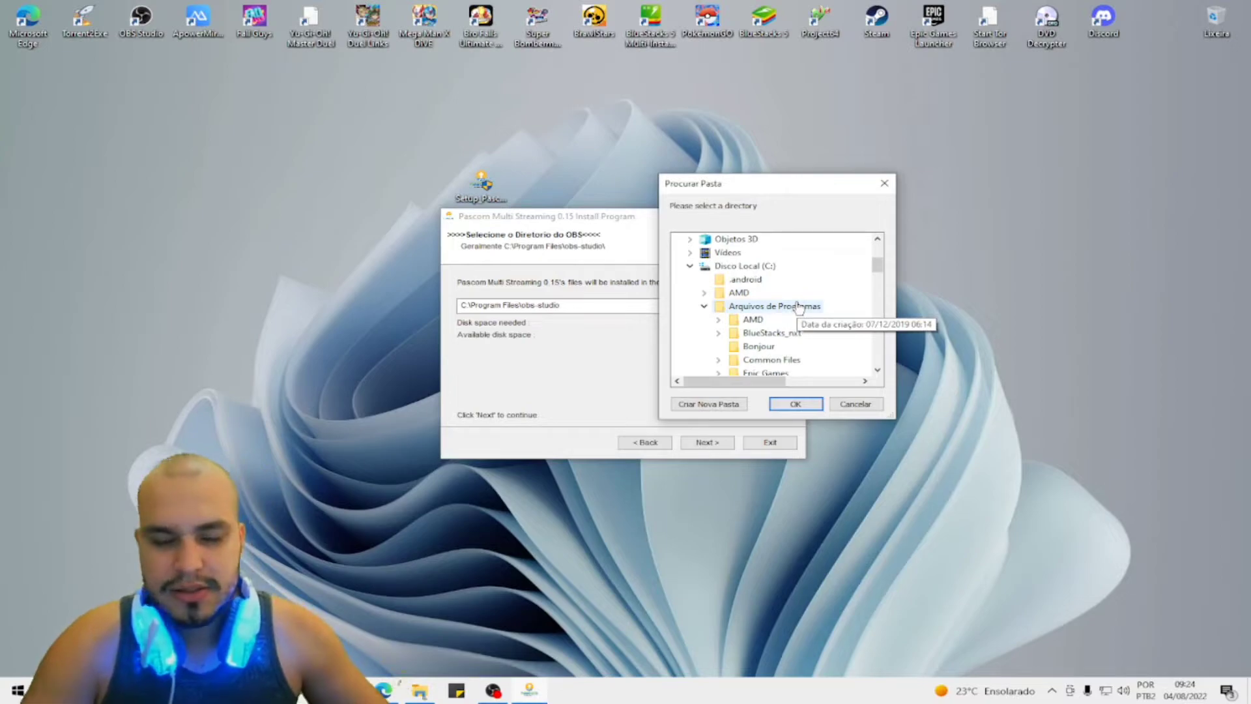
pyautogui.scroll(-15, 808, 331)
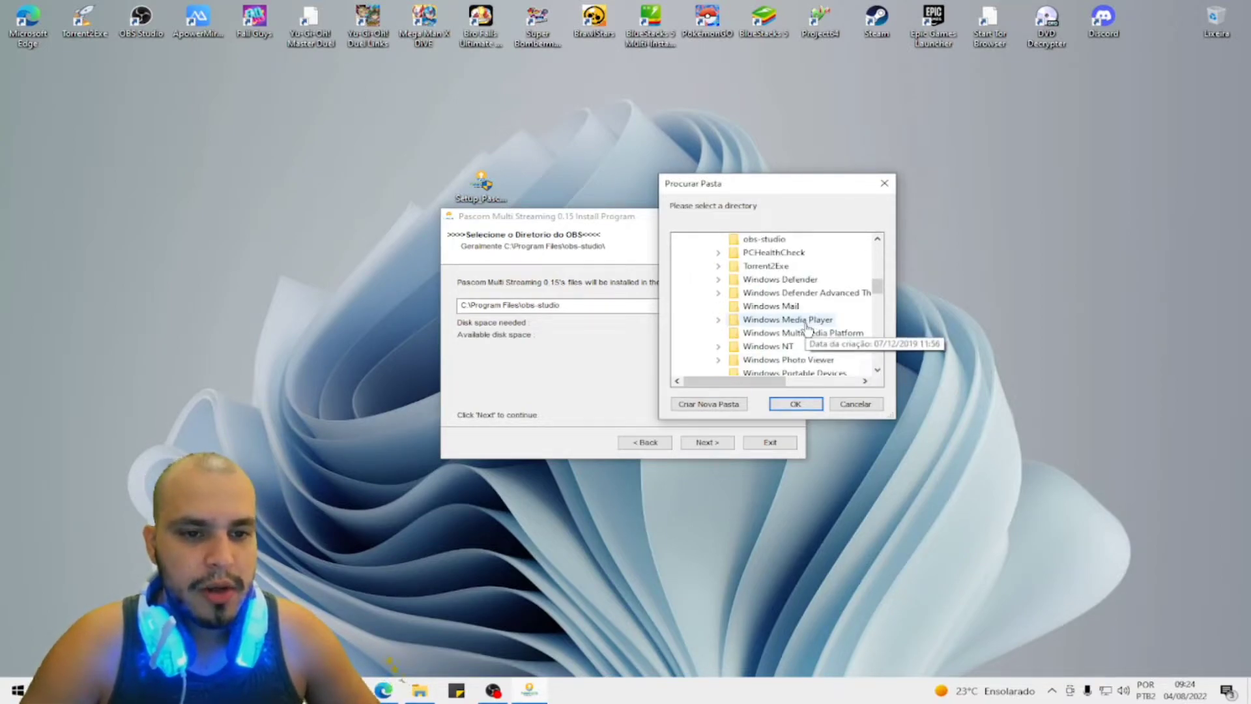
pyautogui.scroll(-6, 775, 326)
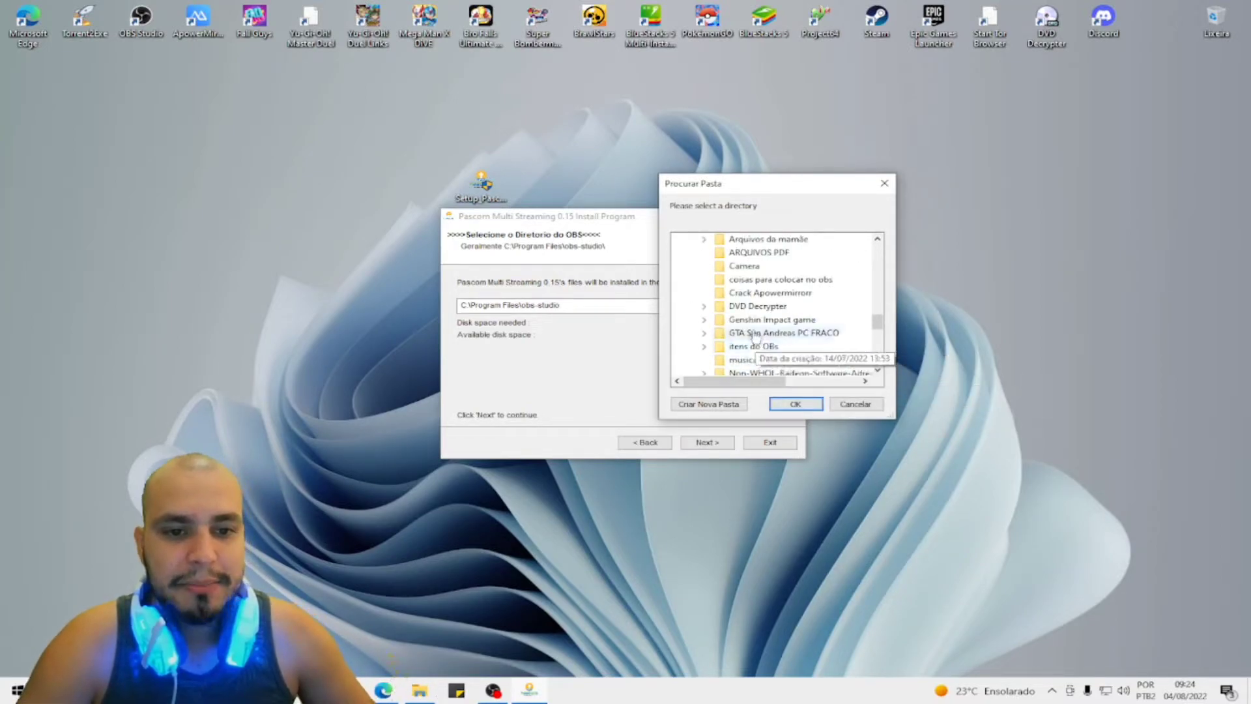
pyautogui.doubleClick(750, 304)
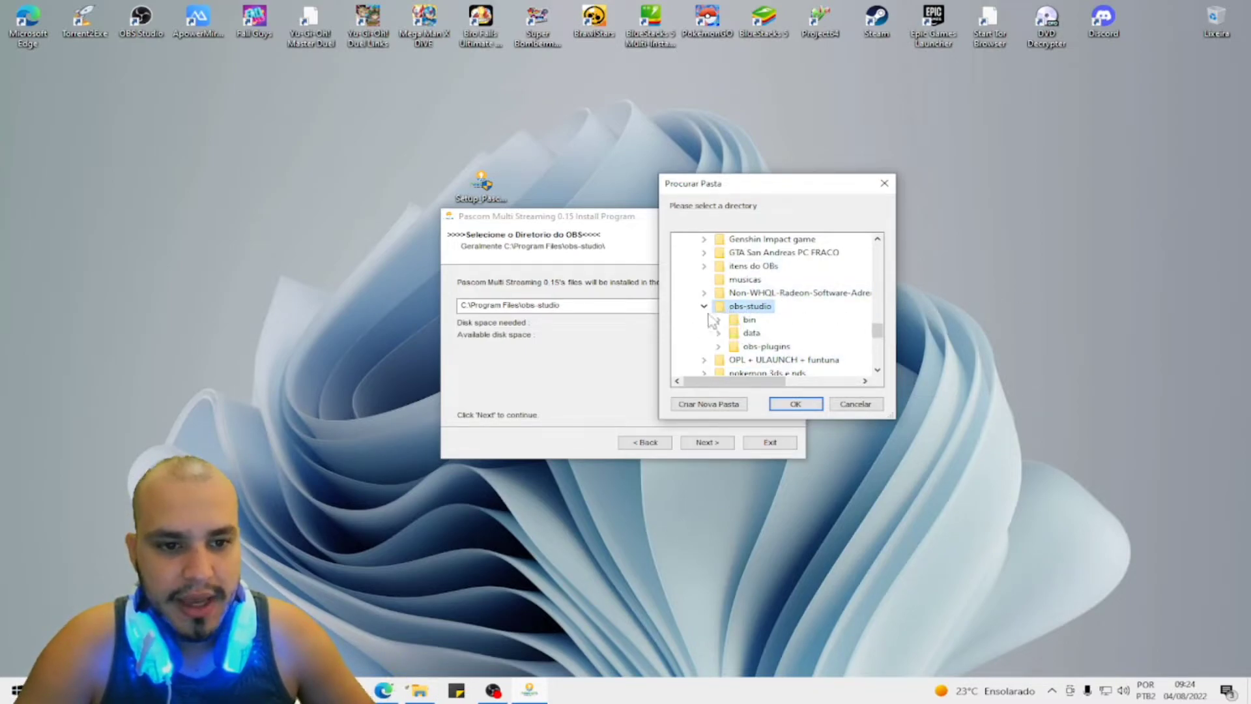
pyautogui.click(790, 403)
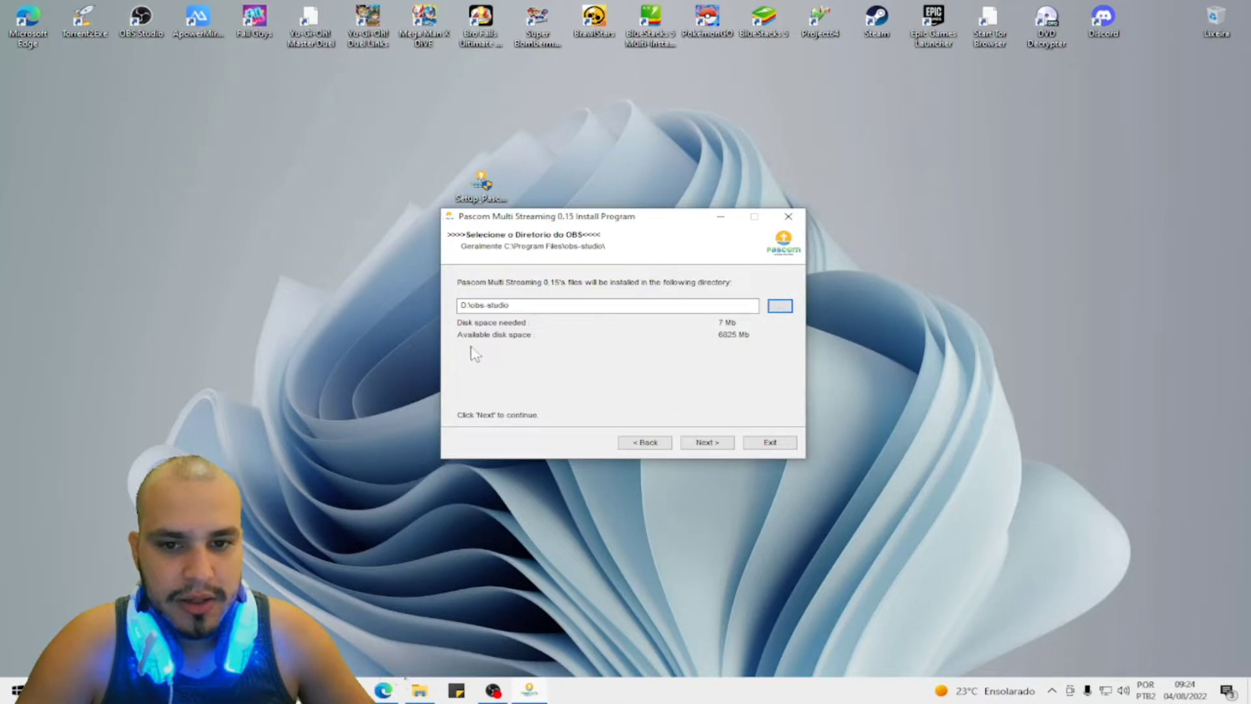
# Install Pascom Multi Streaming 0.15 and exit the finished installer.
pyautogui.click(703, 443)
pyautogui.click(717, 444)
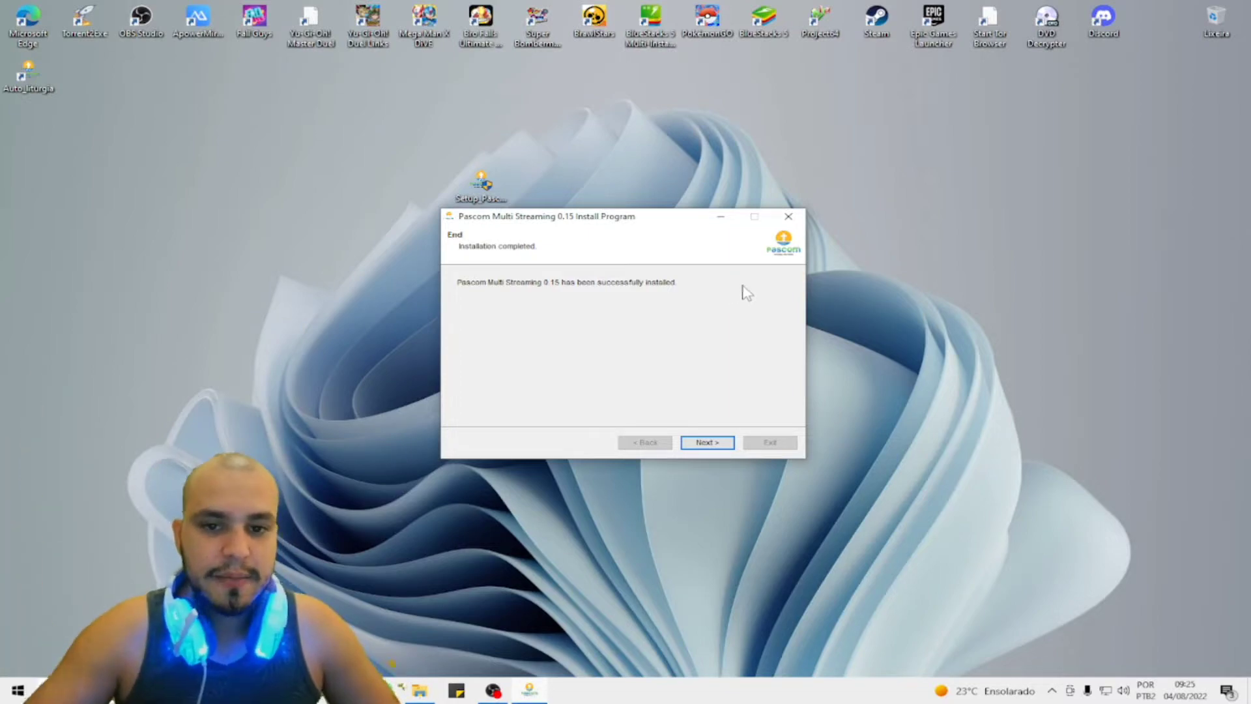
pyautogui.click(705, 446)
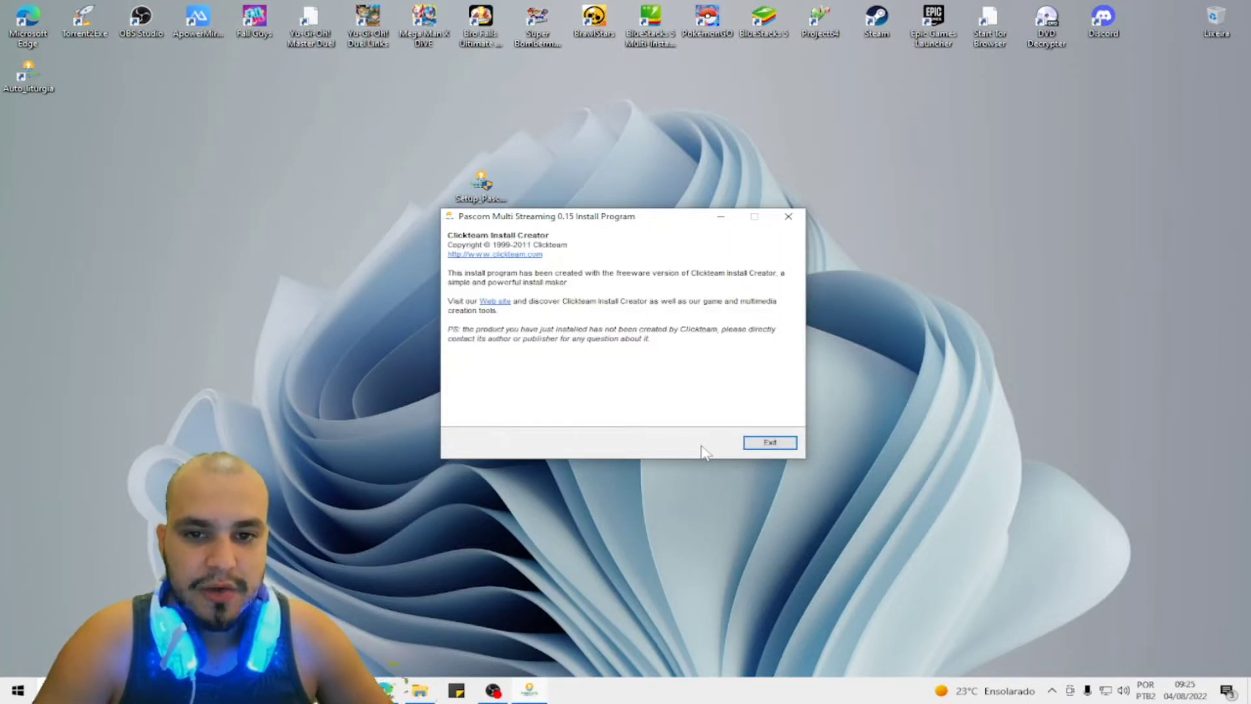
pyautogui.click(769, 443)
# Move the Setup Pascom icon to the bottom-right and the Auto_liturgia icon rightward.
pyautogui.click(493, 195)
pyautogui.moveTo(492, 194); pyautogui.dragTo(1224, 580)
pyautogui.moveTo(28, 71); pyautogui.dragTo(789, 148)
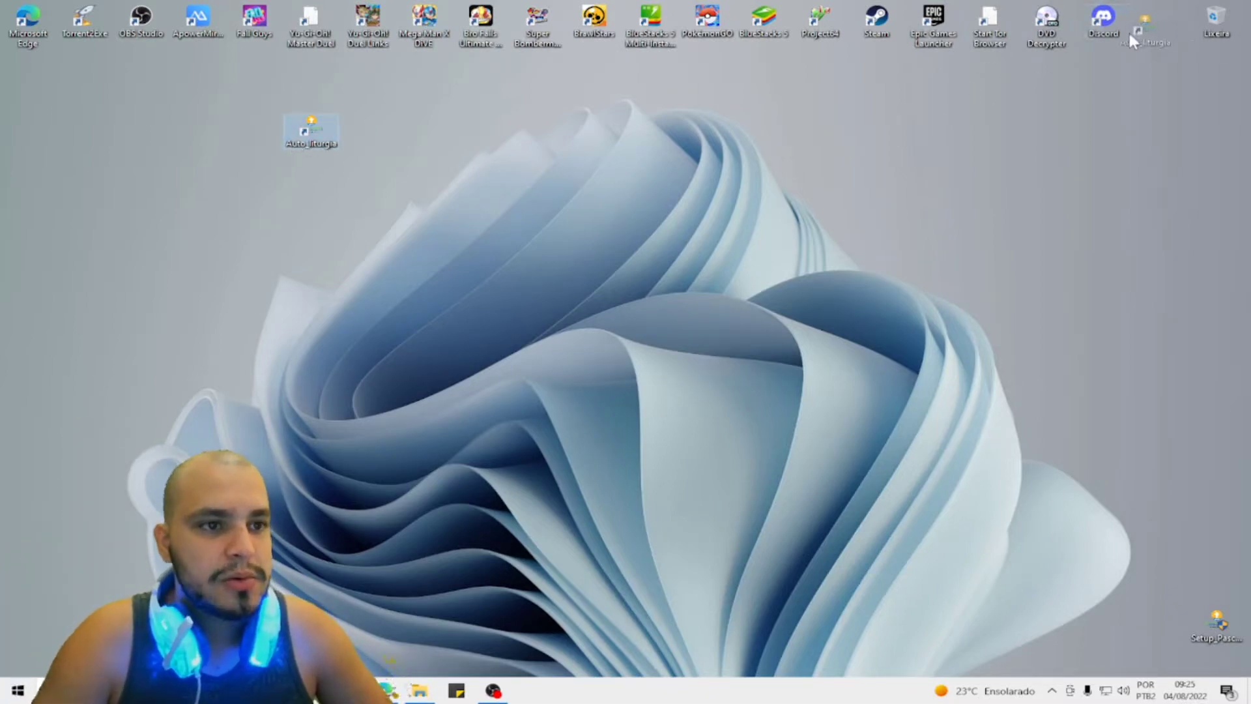
pyautogui.moveTo(102, 195); pyautogui.dragTo(294, 143)
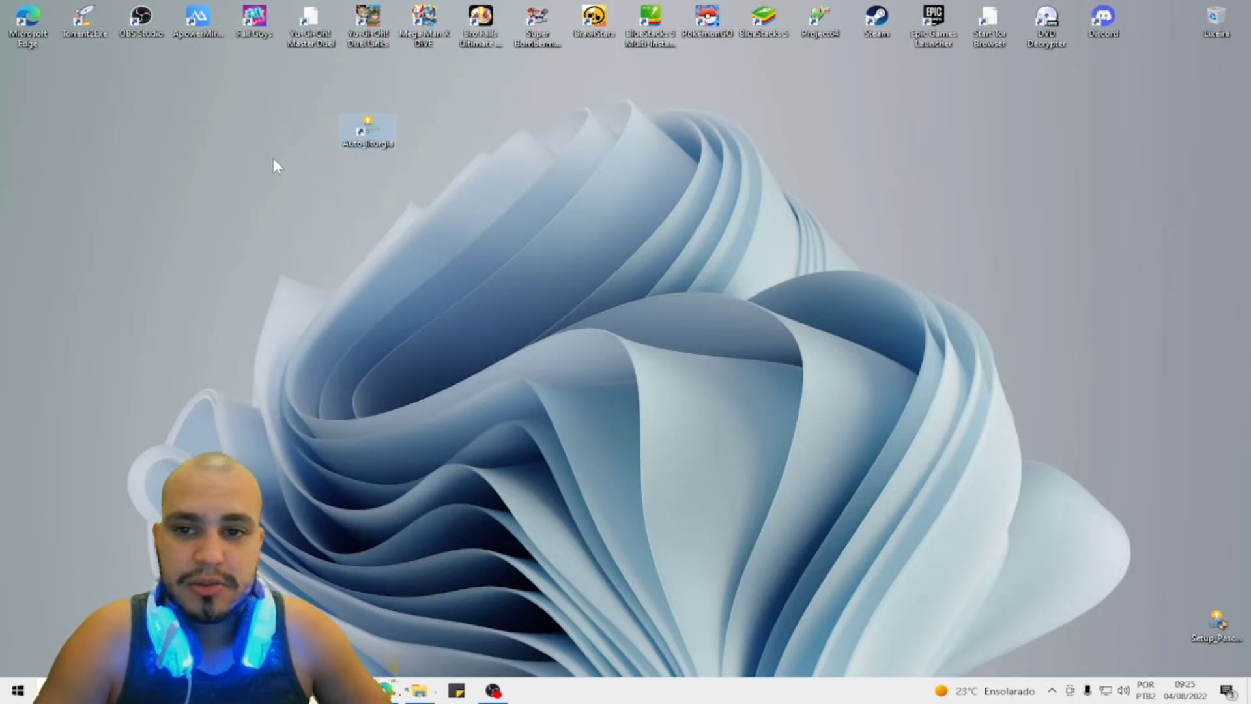
# Run the Auto_liturgia shortcut, place its icon beside Lixeira, and restore OBS Studio.
pyautogui.doubleClick(373, 142)
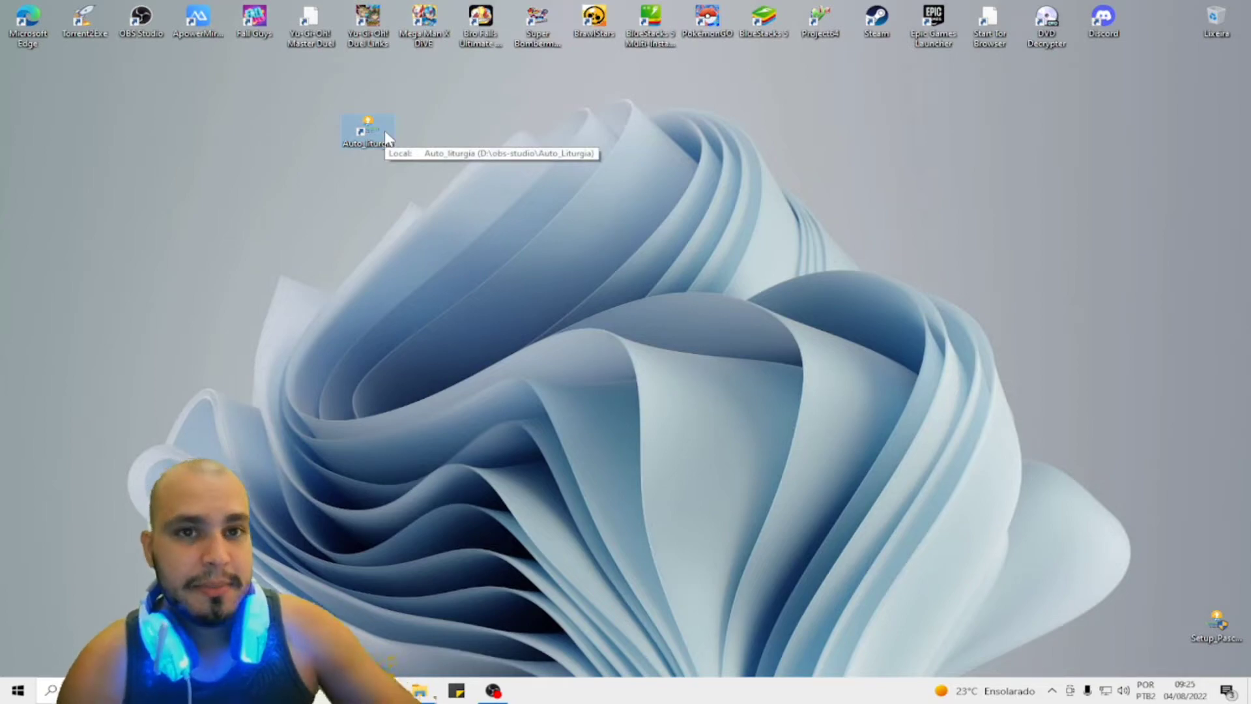
pyautogui.moveTo(357, 116); pyautogui.dragTo(1157, 28)
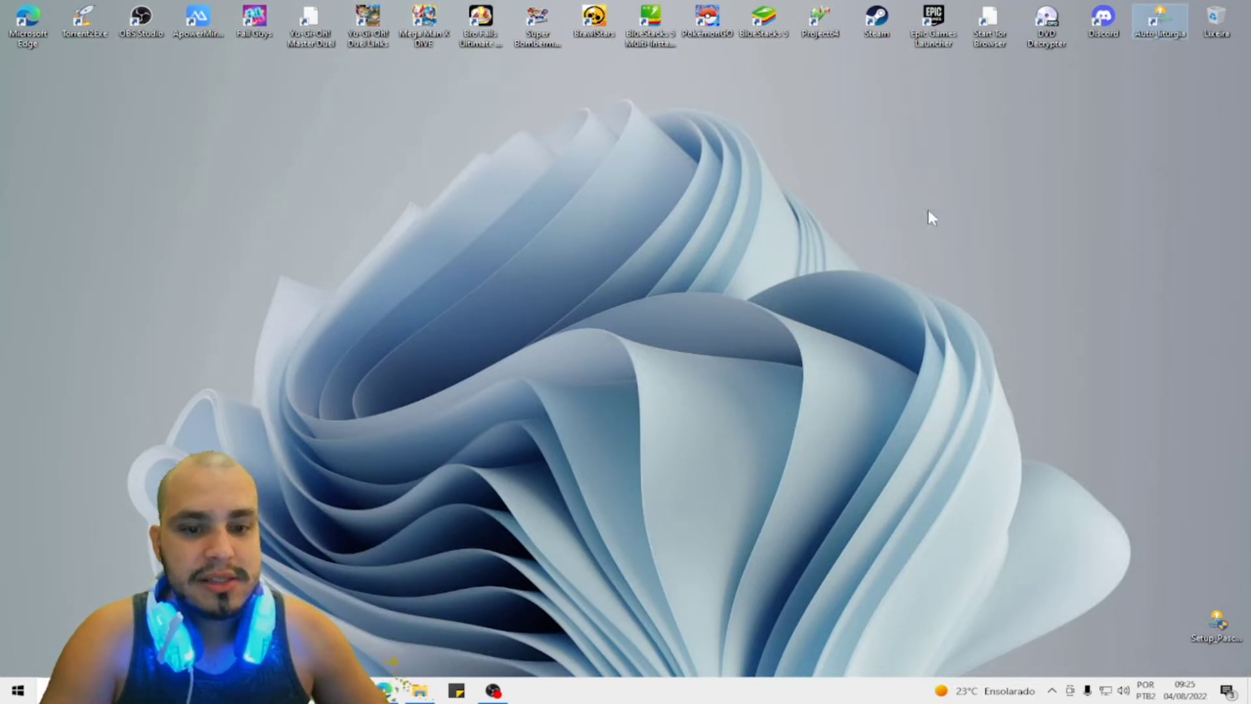
pyautogui.click(493, 691)
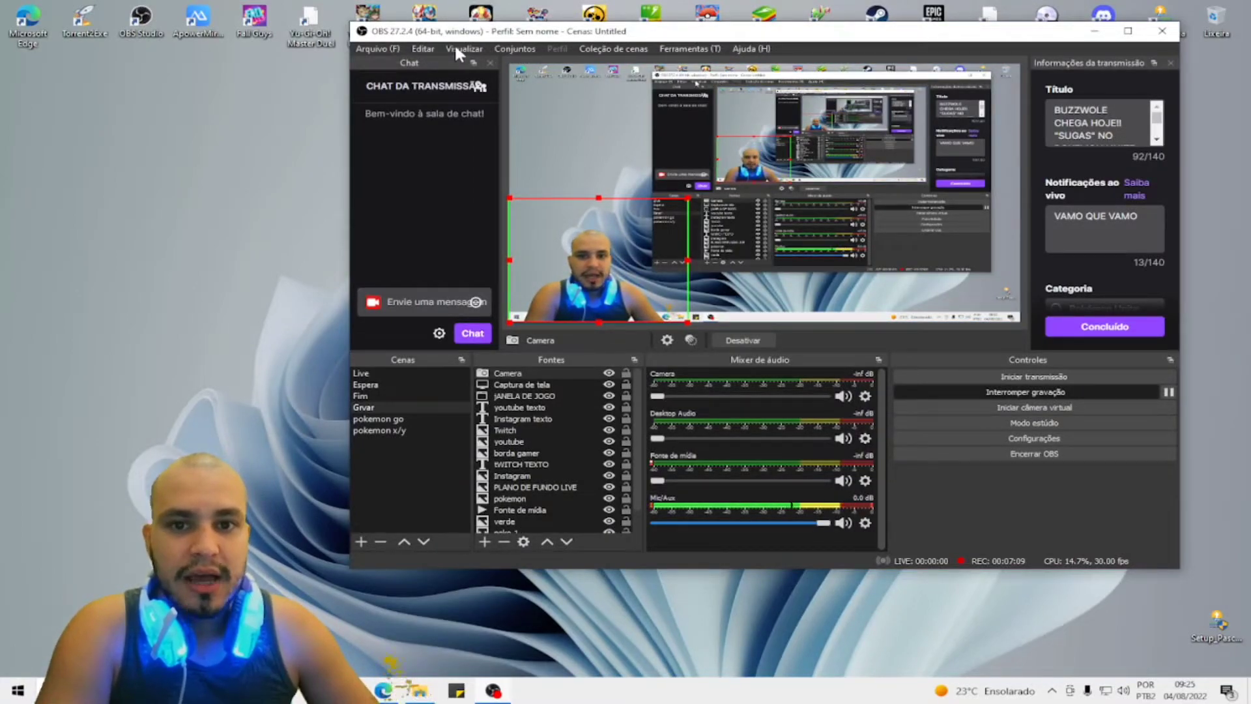
pyautogui.click(513, 49)
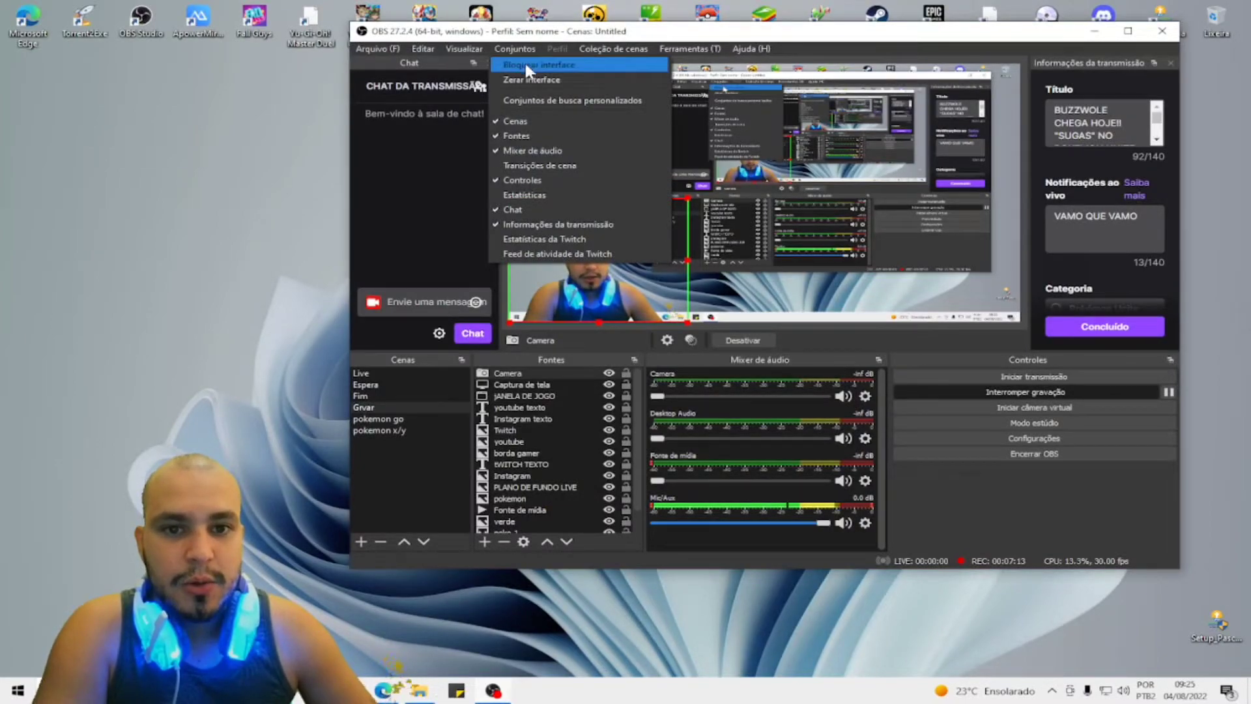
pyautogui.moveTo(468, 48)
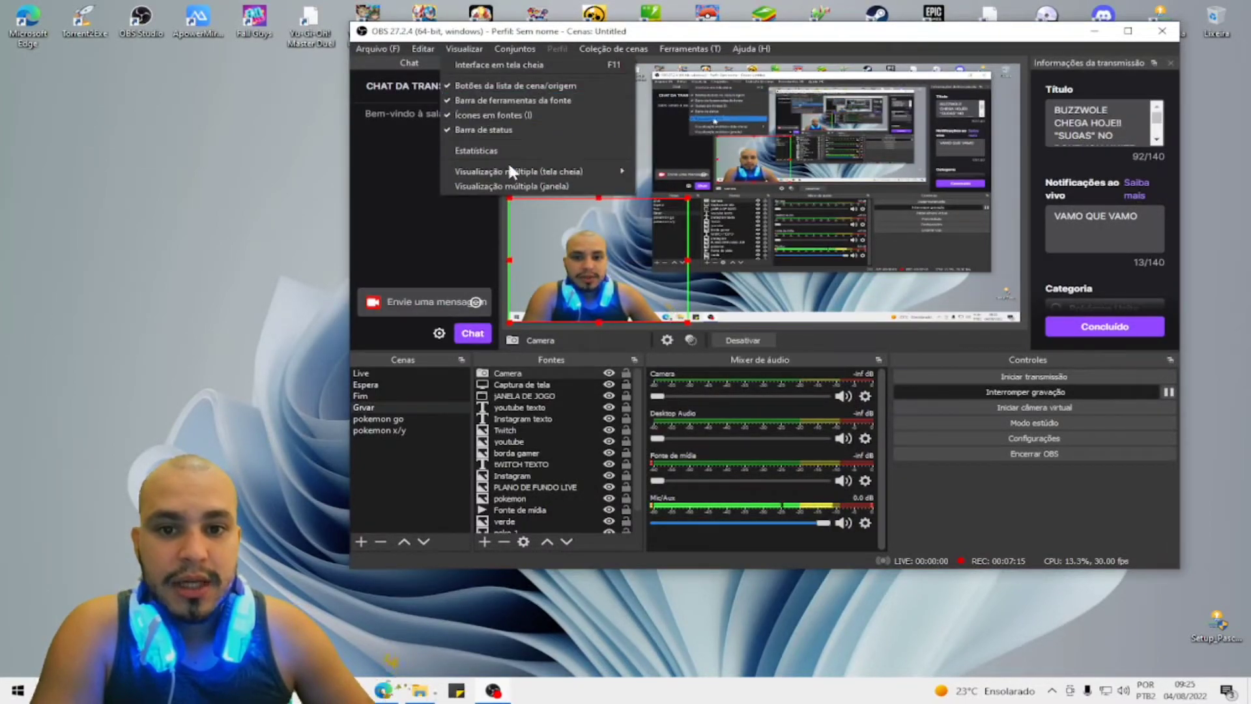
pyautogui.moveTo(530, 173)
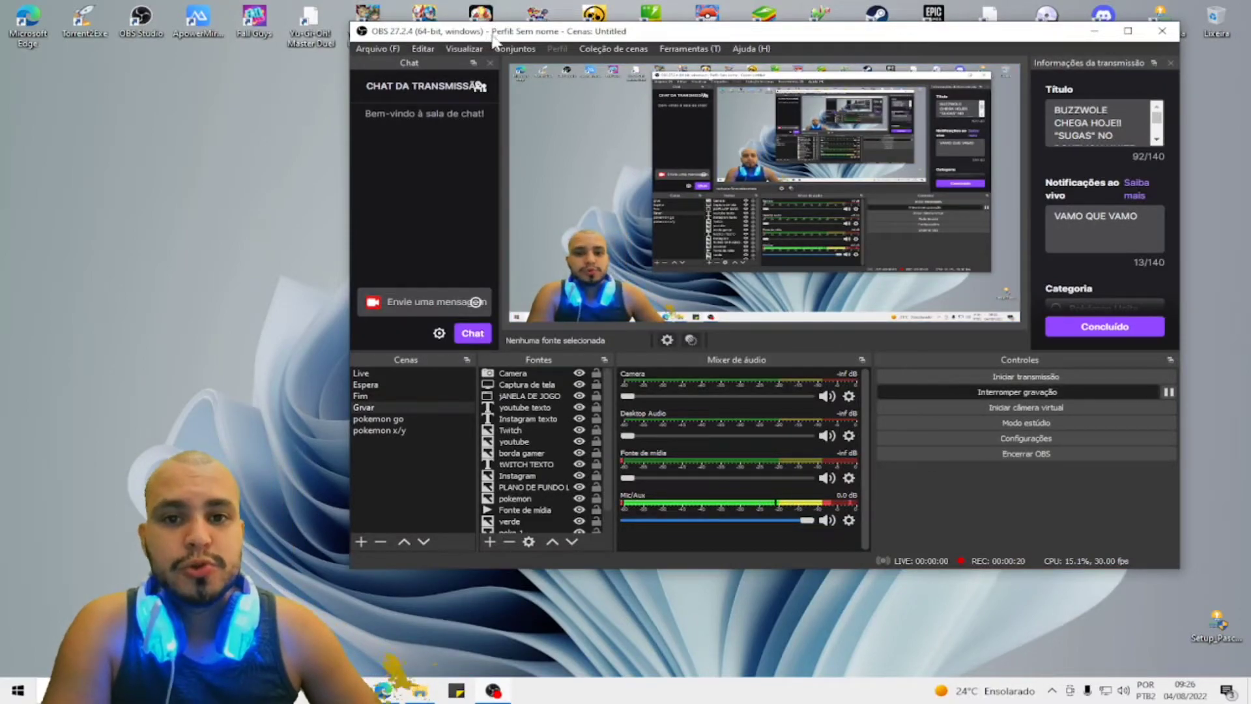
pyautogui.click(511, 48)
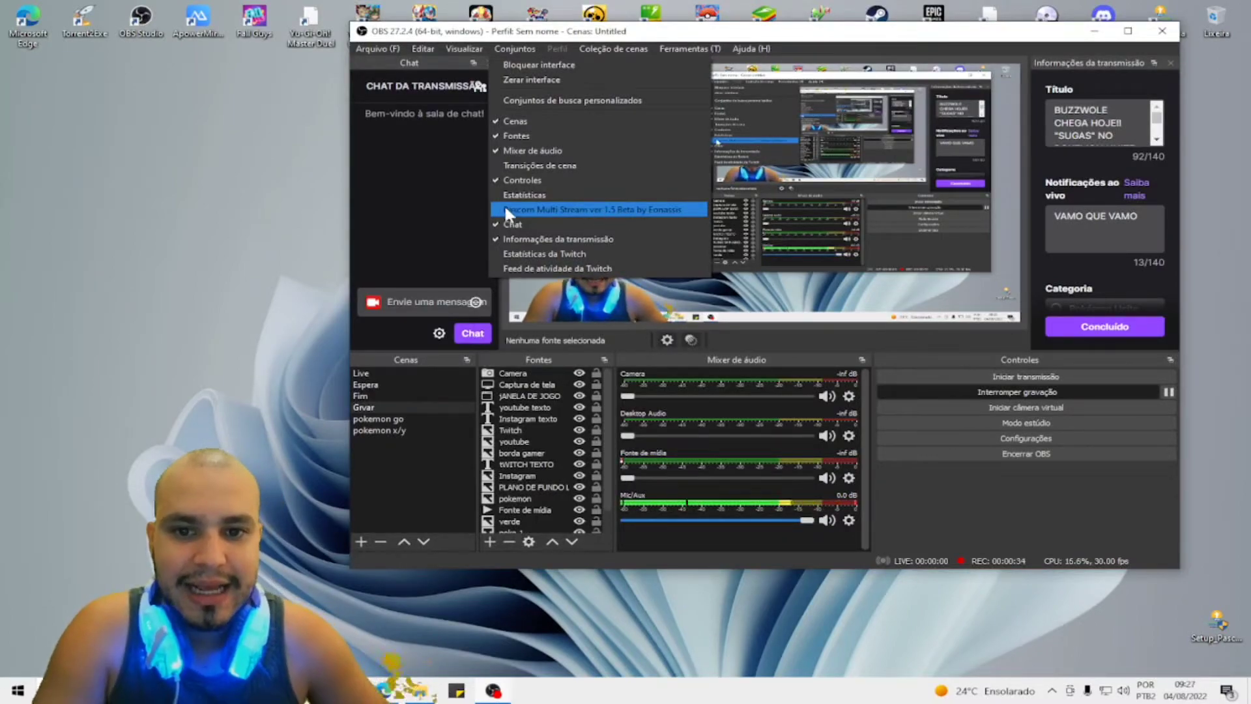
# Enable and widen the Pascom Multi Stream dock, then delete its YOUTUBE destination.
pyautogui.click(521, 209)
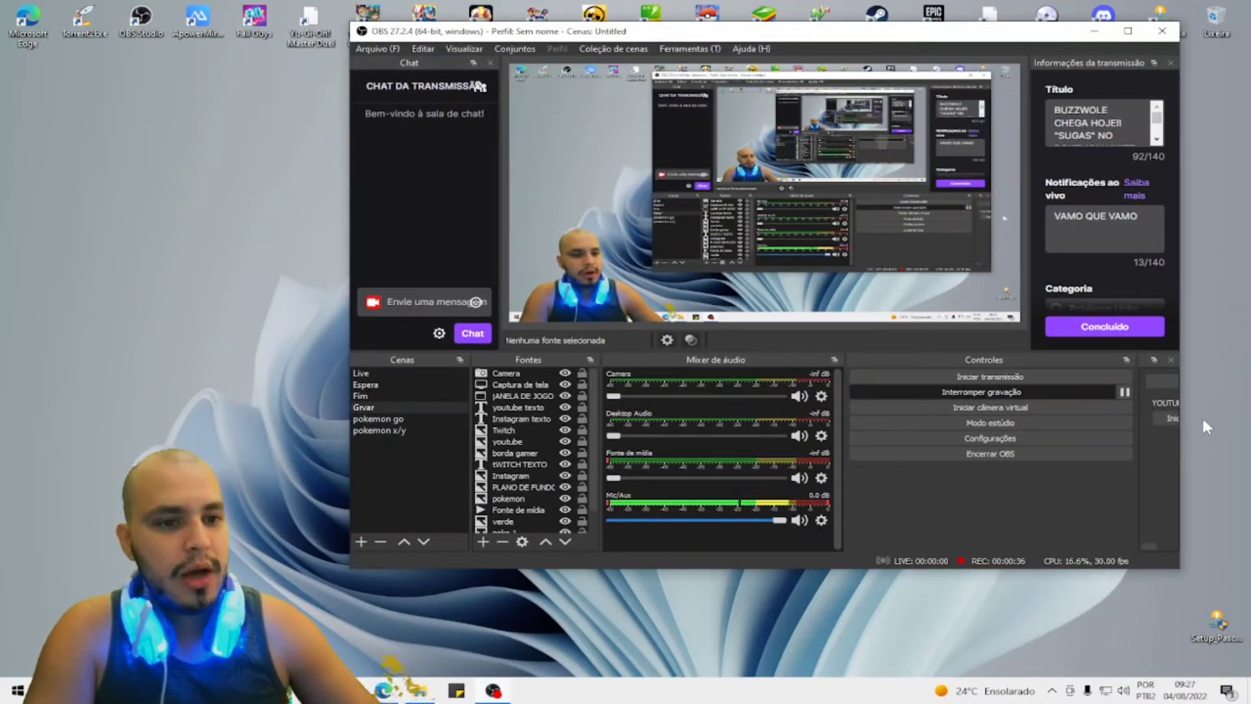
pyautogui.moveTo(1137, 362); pyautogui.dragTo(940, 367)
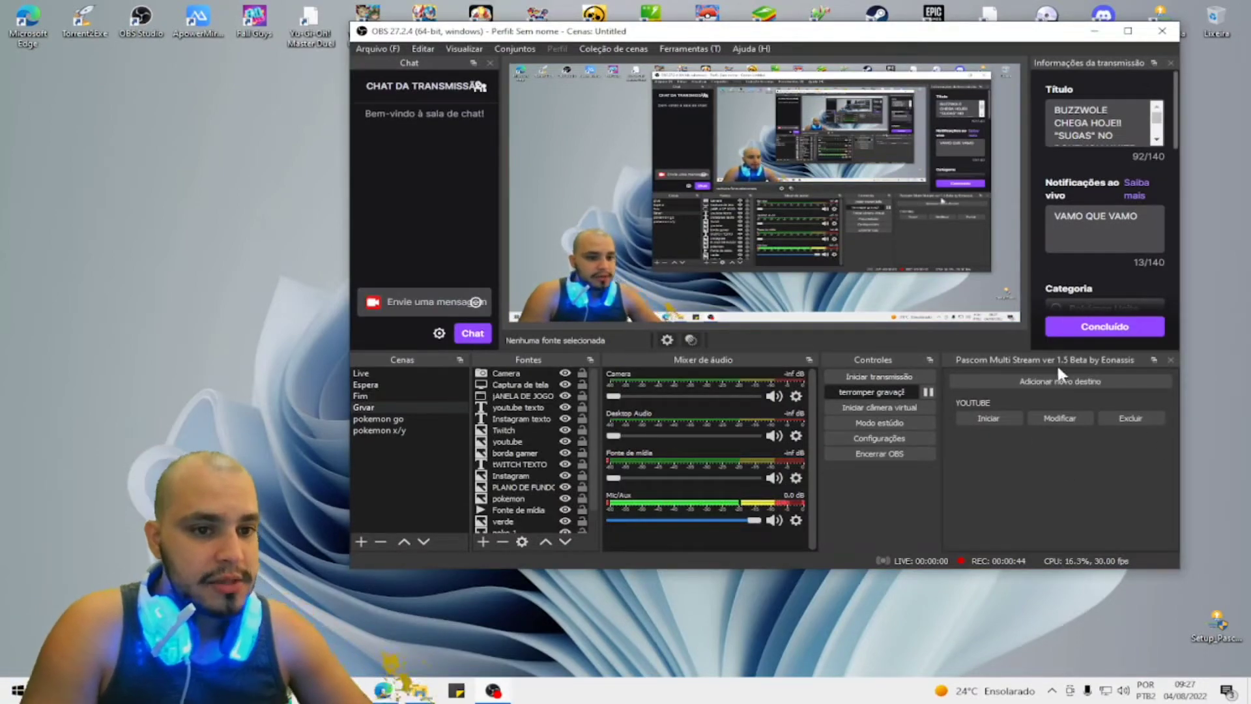
pyautogui.click(1121, 415)
pyautogui.click(781, 322)
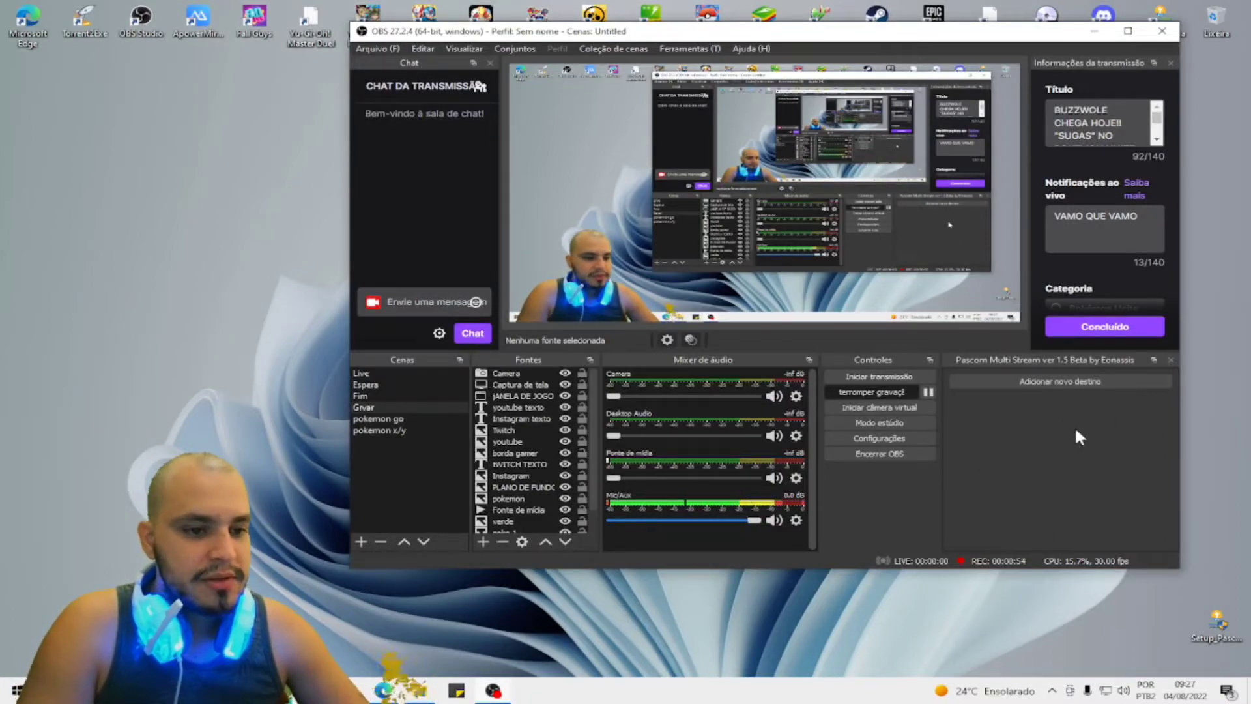
# Add a new multi-stream destination named 'Youtube', then switch to the browser.
pyautogui.click(1082, 384)
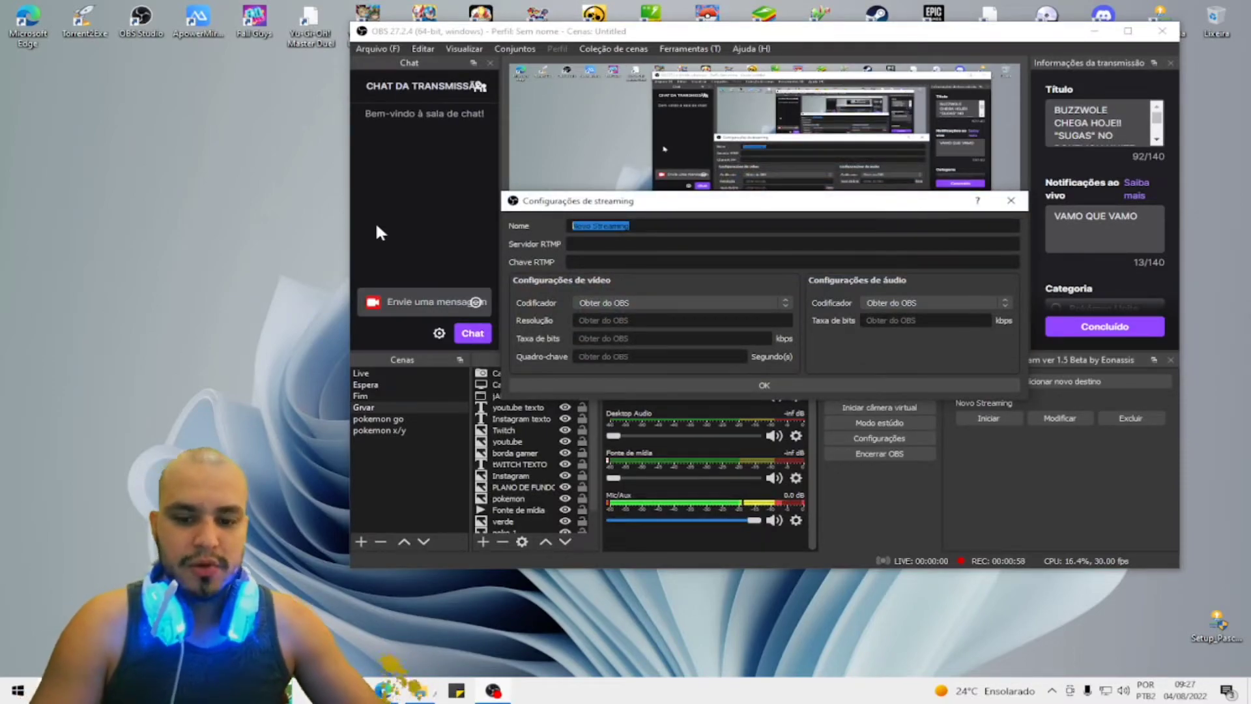
pyautogui.write('Youtube')
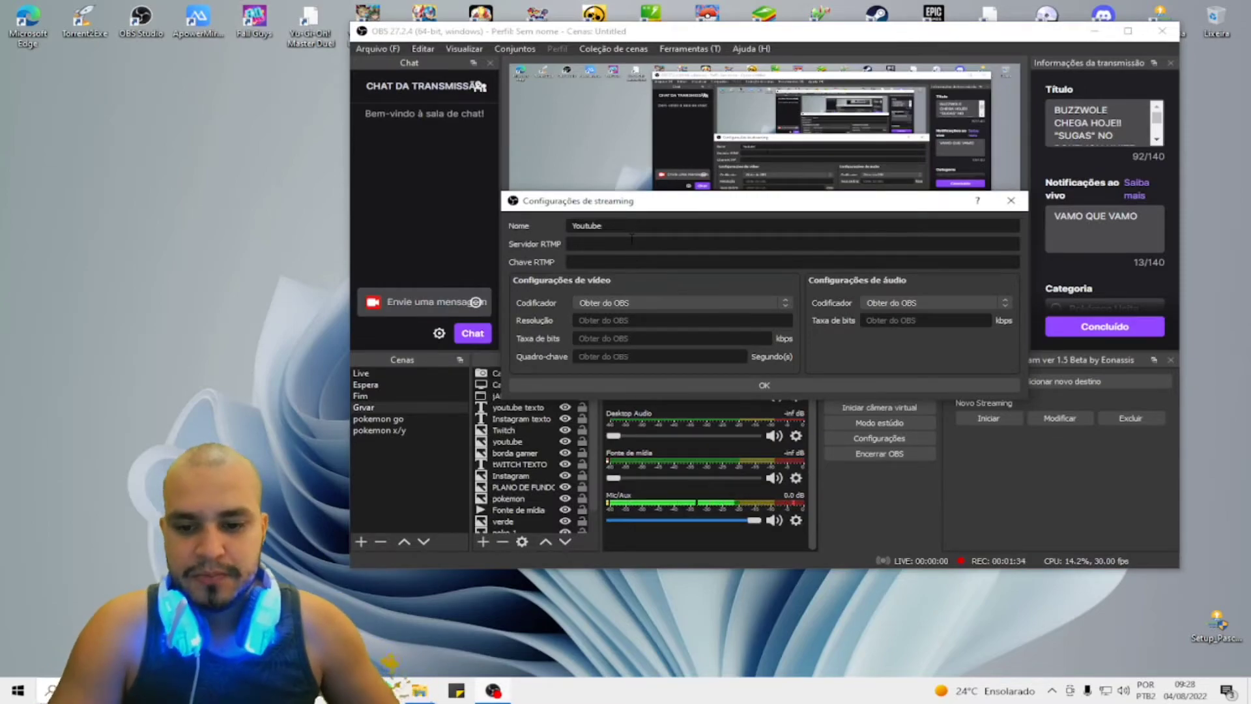
pyautogui.hotkey('alt', 'Tab')
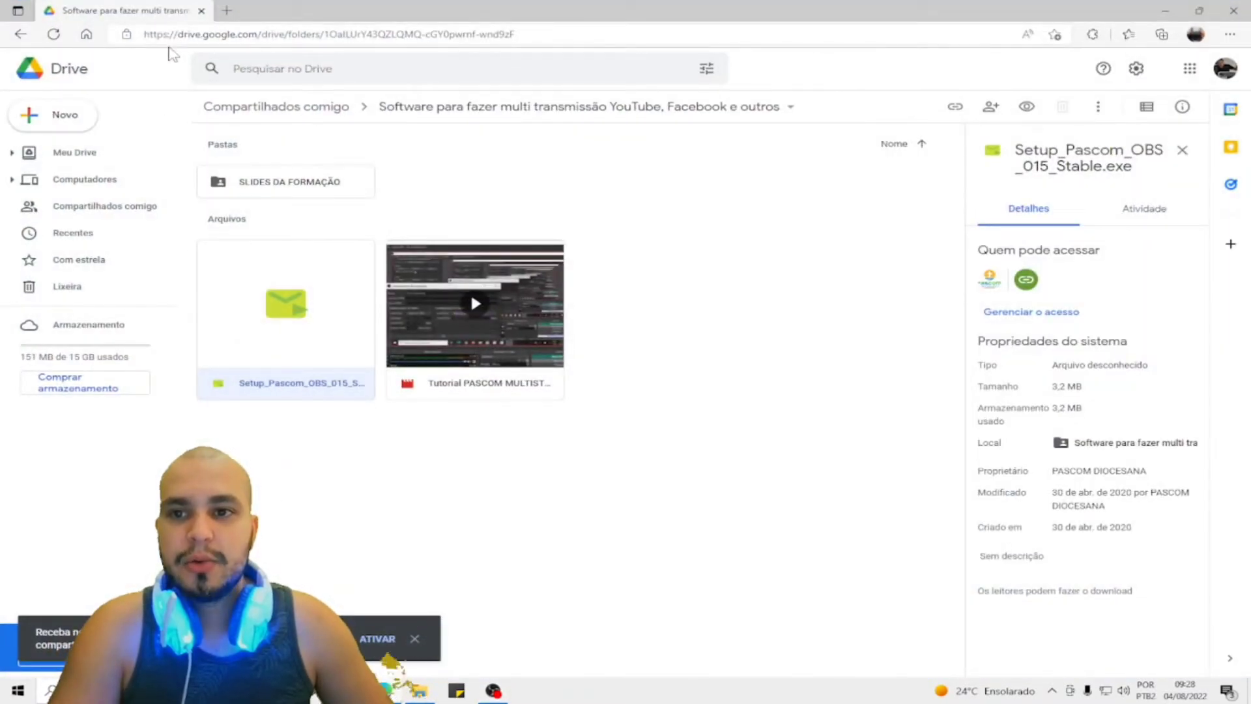
# Open YouTube in a new tab and go to YouTube Studio's 'Transmitir ao vivo' page.
pyautogui.hotkey('ctrl', 't')
pyautogui.click(294, 56)
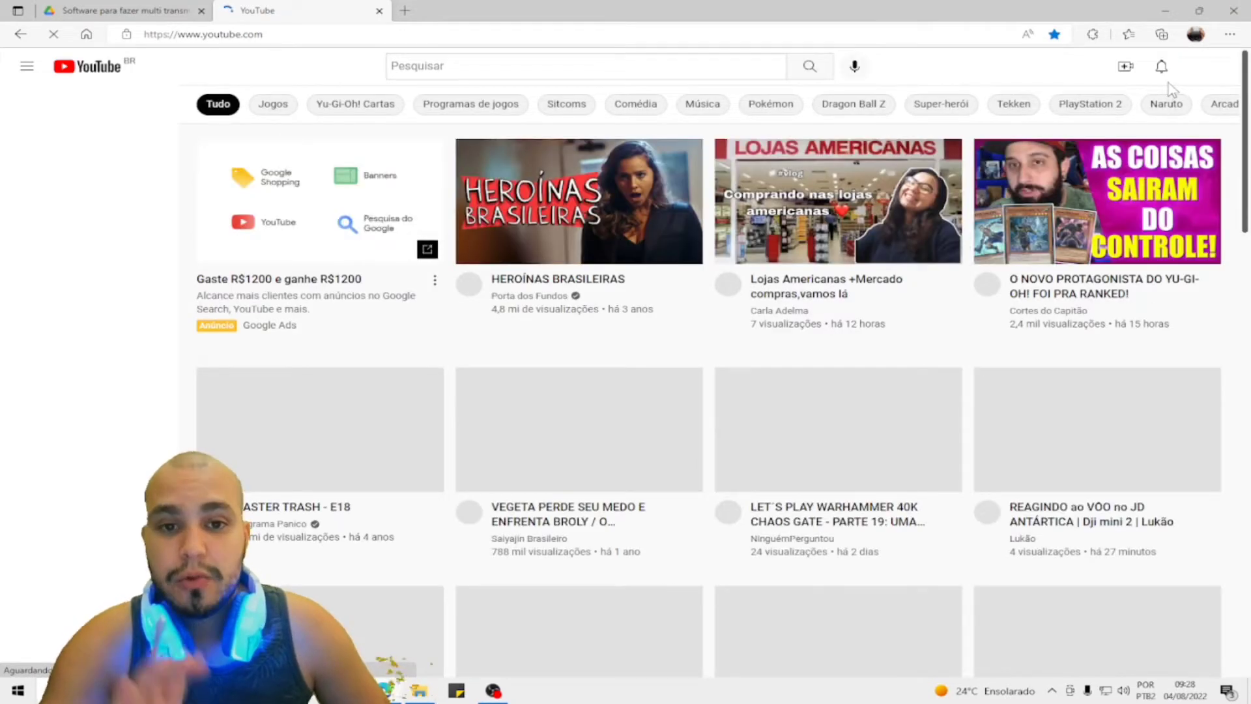
pyautogui.click(1127, 67)
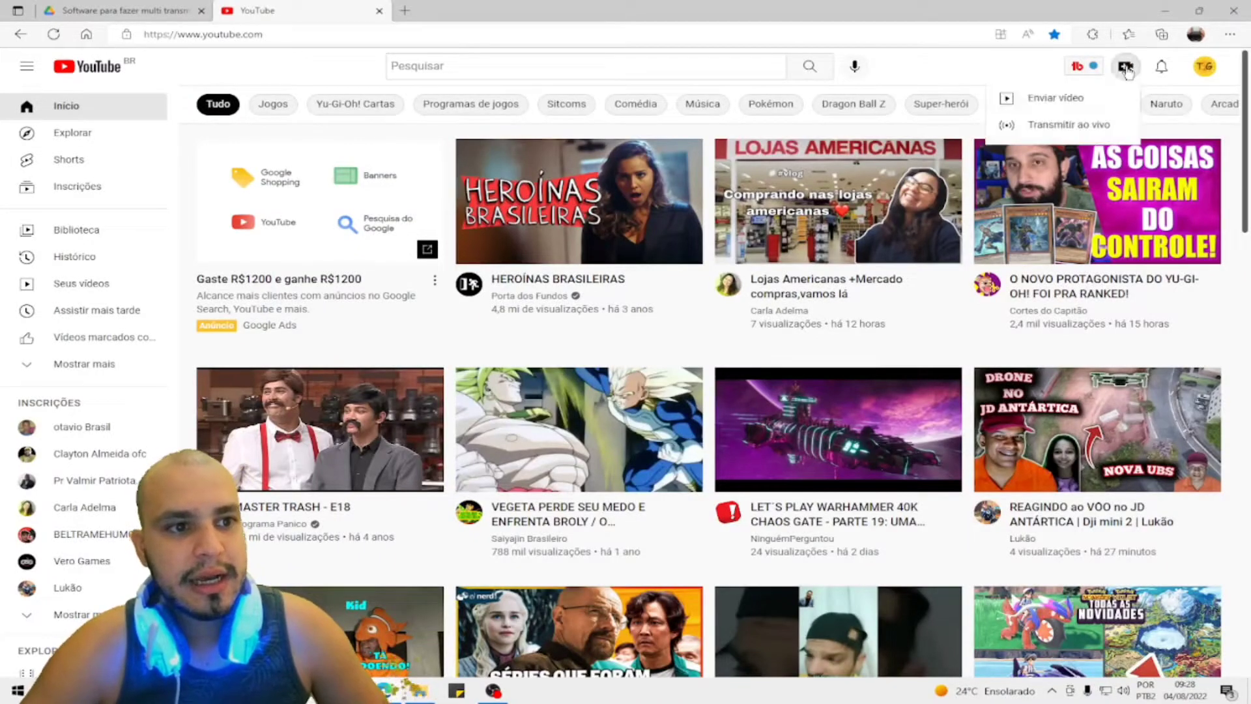
pyautogui.click(1058, 126)
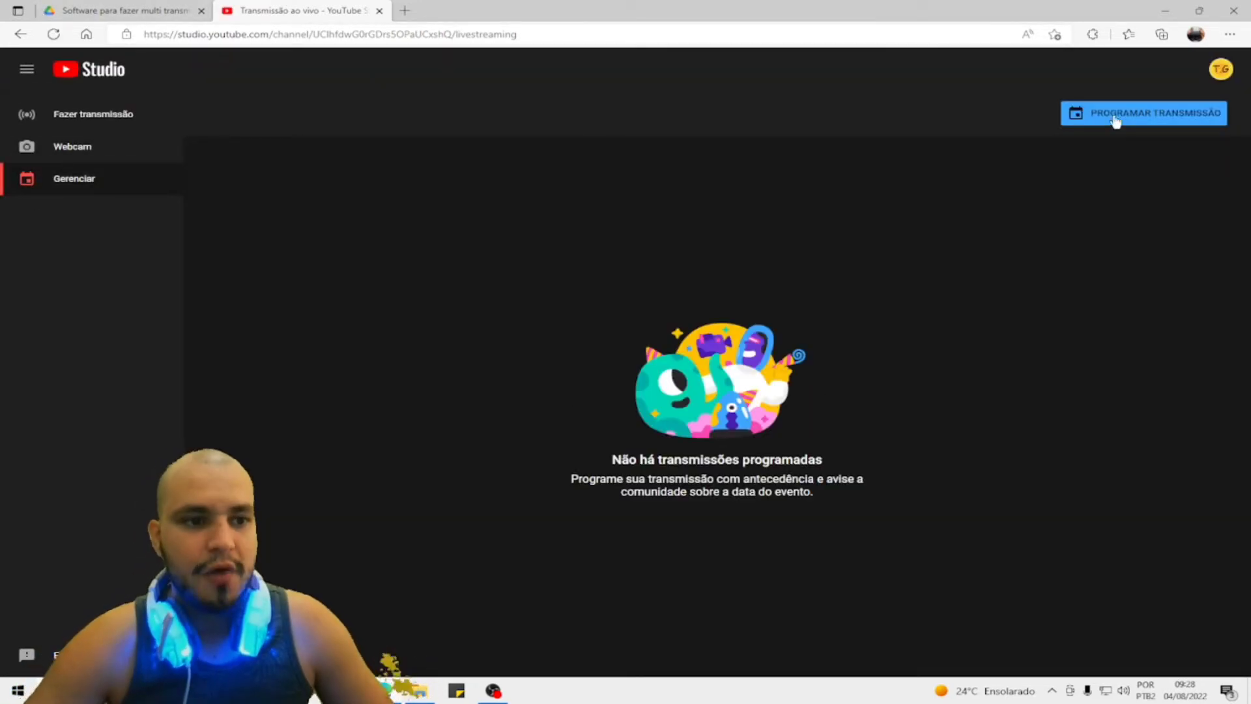
# Schedule a new public live stream titled 'teste' for 4 Aug 2022 09:30.
pyautogui.click(1129, 114)
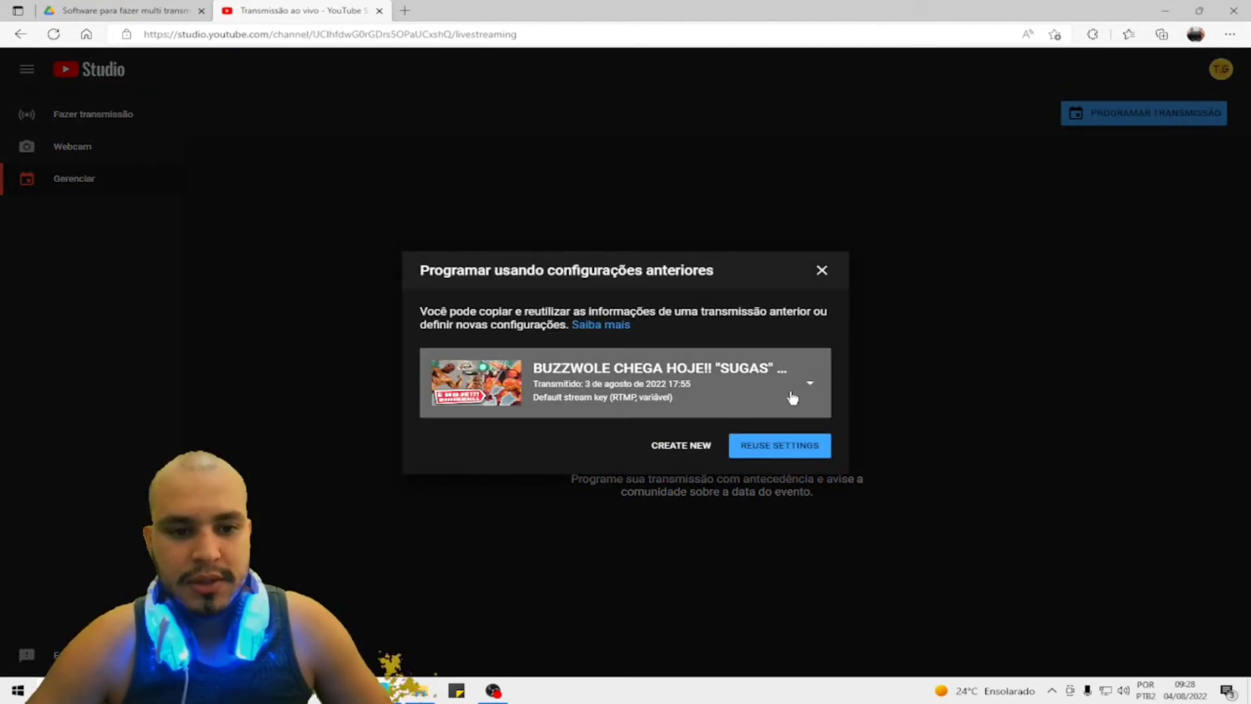
pyautogui.click(662, 434)
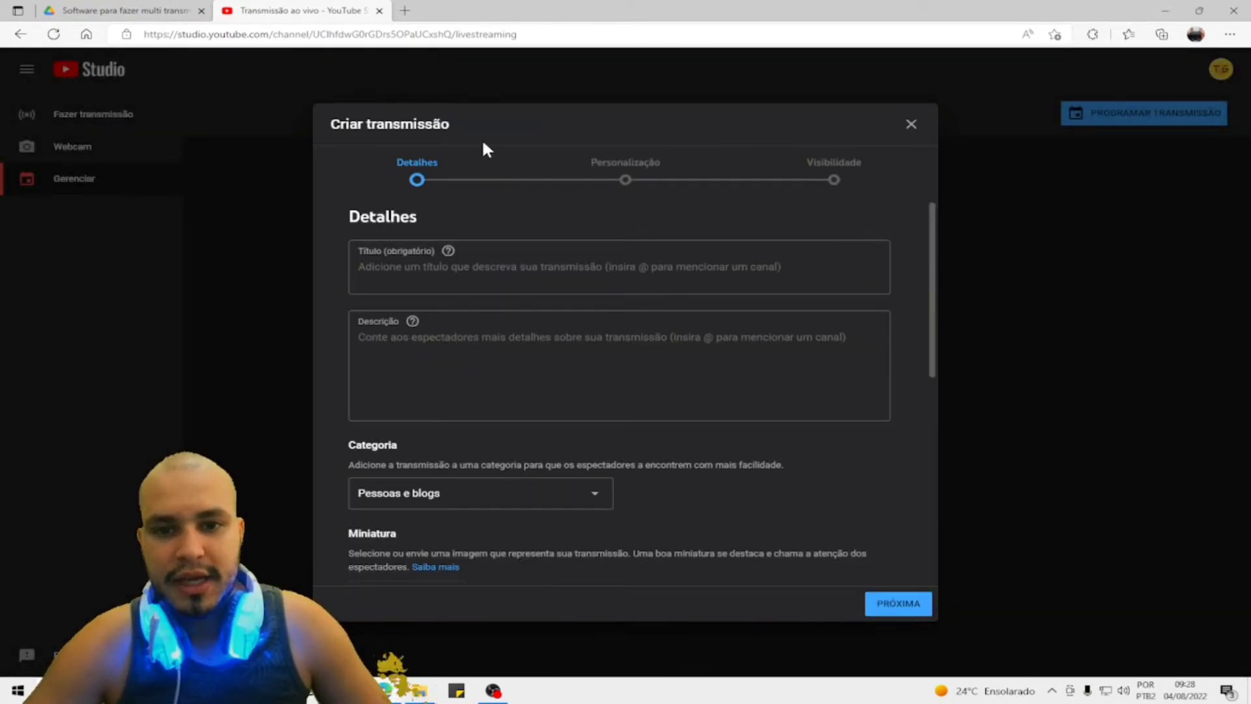
pyautogui.click(424, 259)
pyautogui.write('teste')
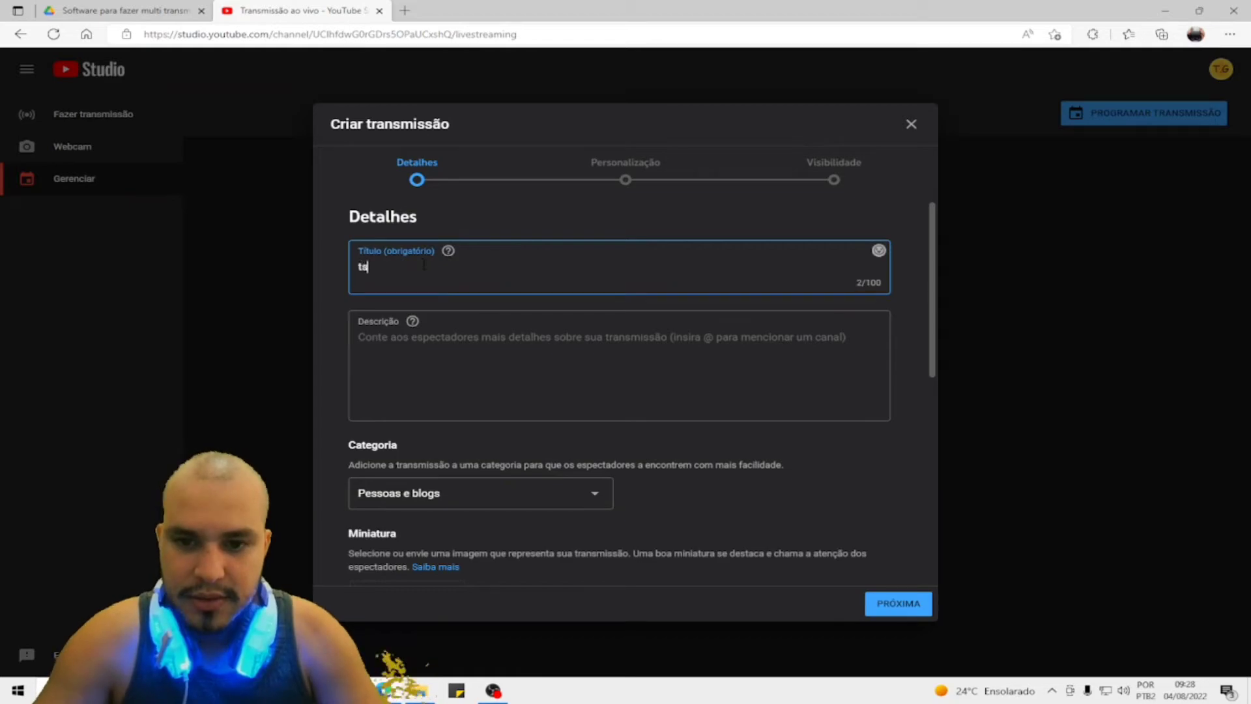
pyautogui.click(908, 607)
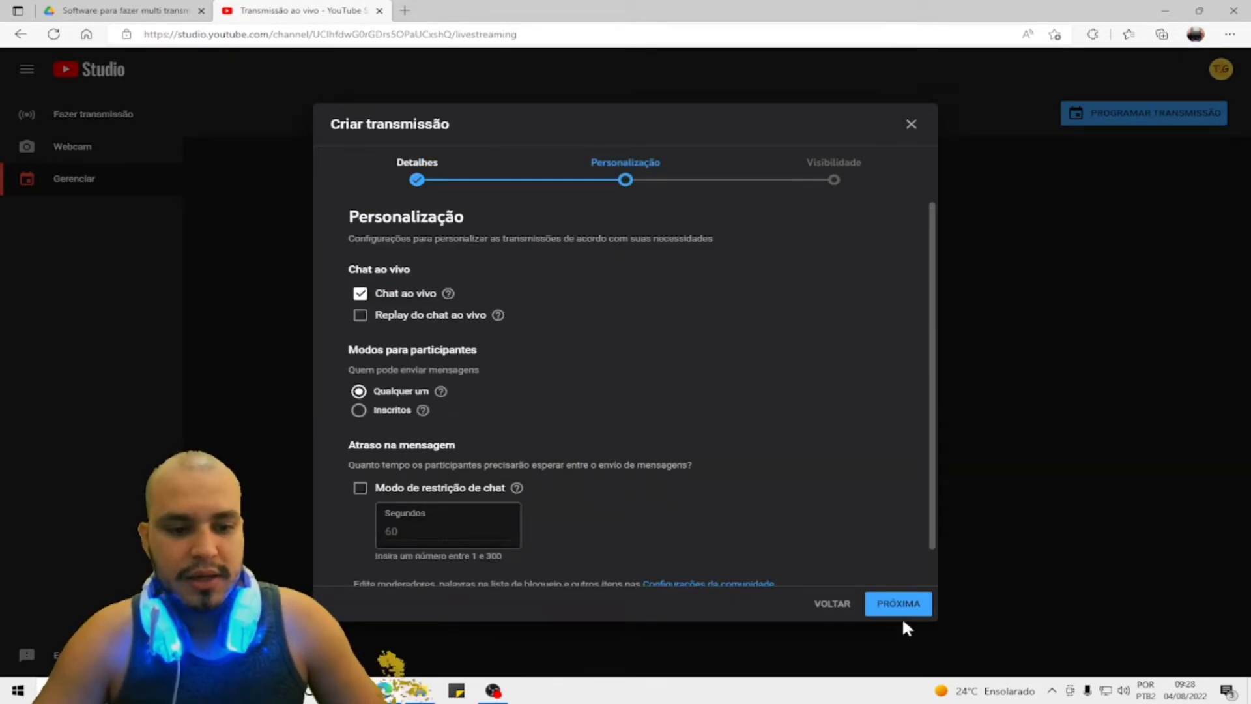
pyautogui.click(900, 604)
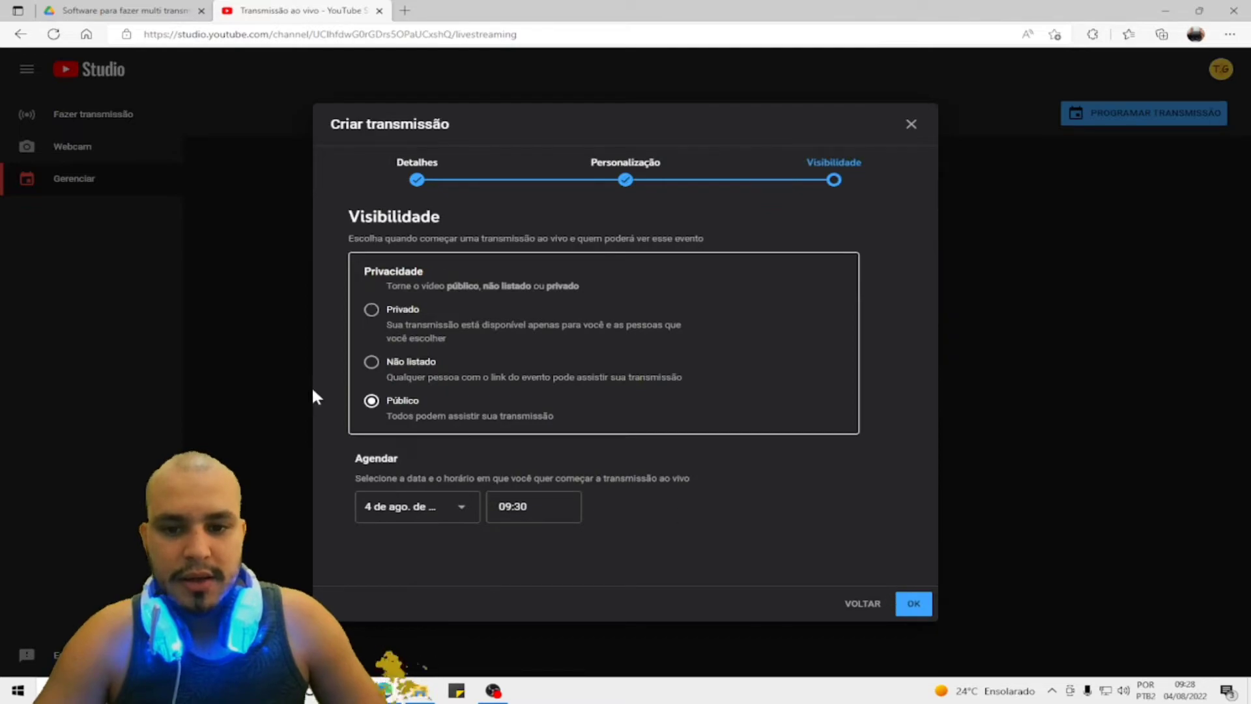
pyautogui.click(913, 605)
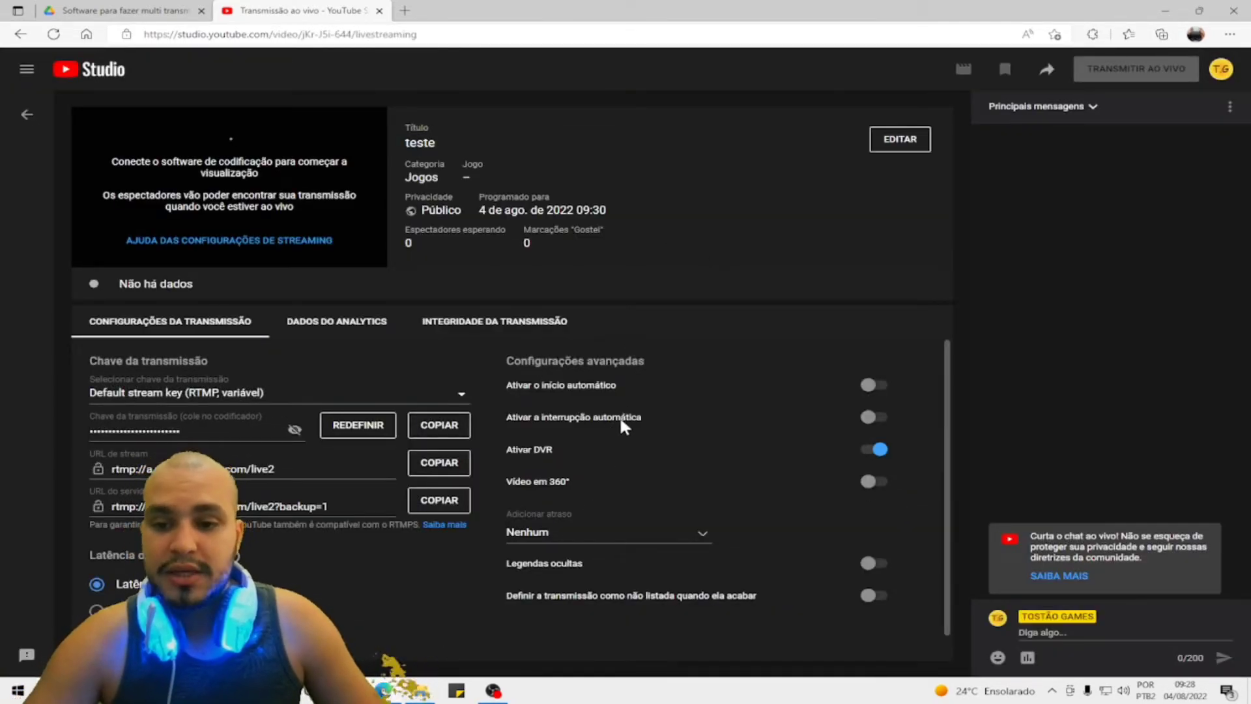
pyautogui.click(1199, 11)
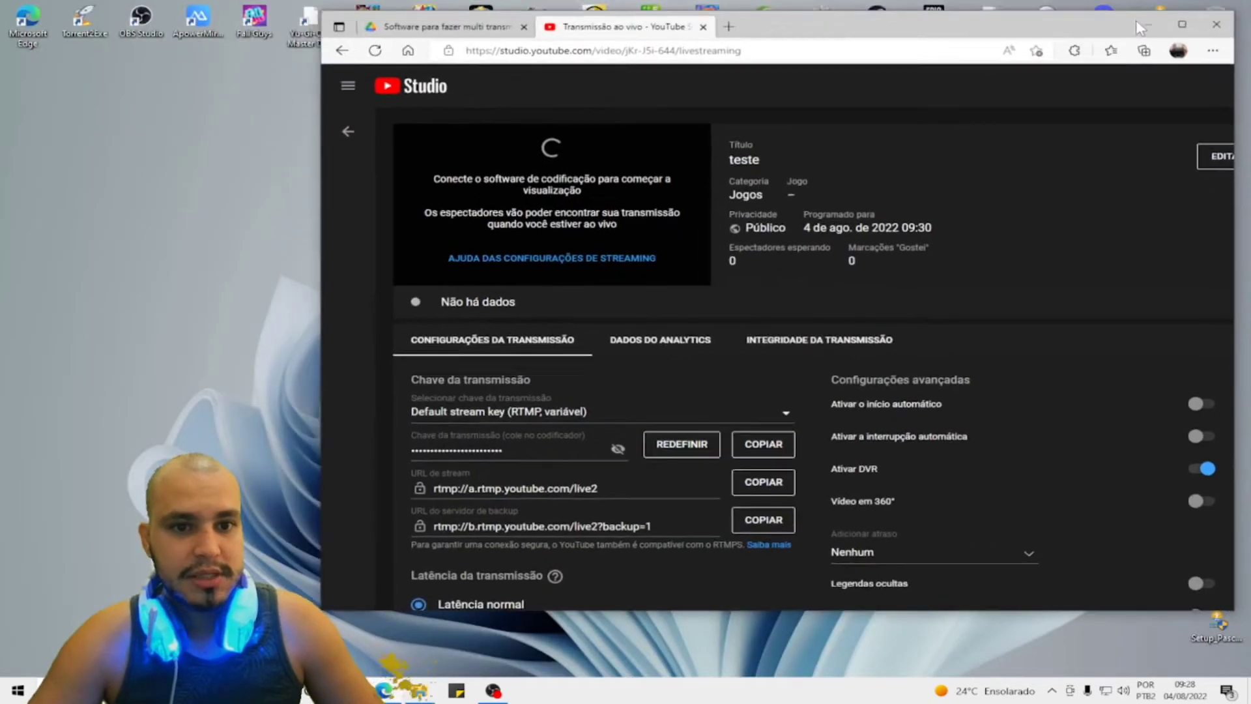
# Paste the YouTube stream URL rtmp://a.rtmp.youtube.com/live2 into the OBS Servidor RTMP field.
pyautogui.moveTo(834, 40); pyautogui.dragTo(838, 24)
pyautogui.scroll(-2, 454, 454)
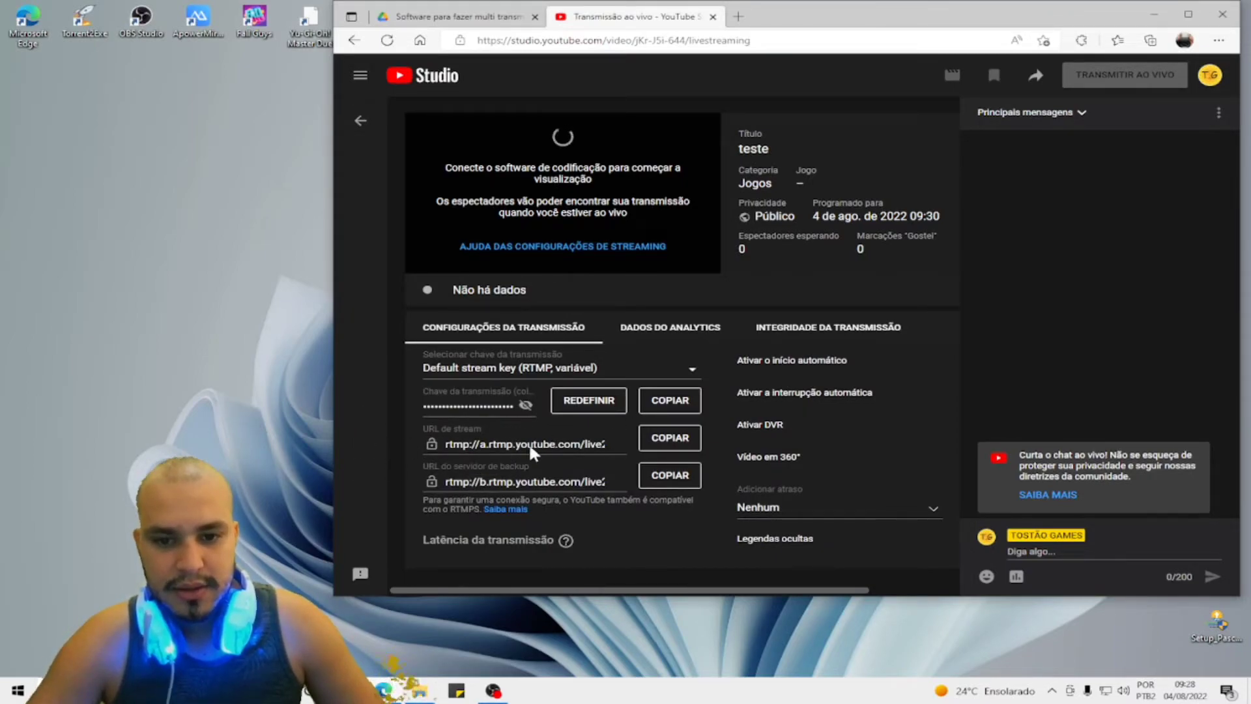
pyautogui.click(487, 692)
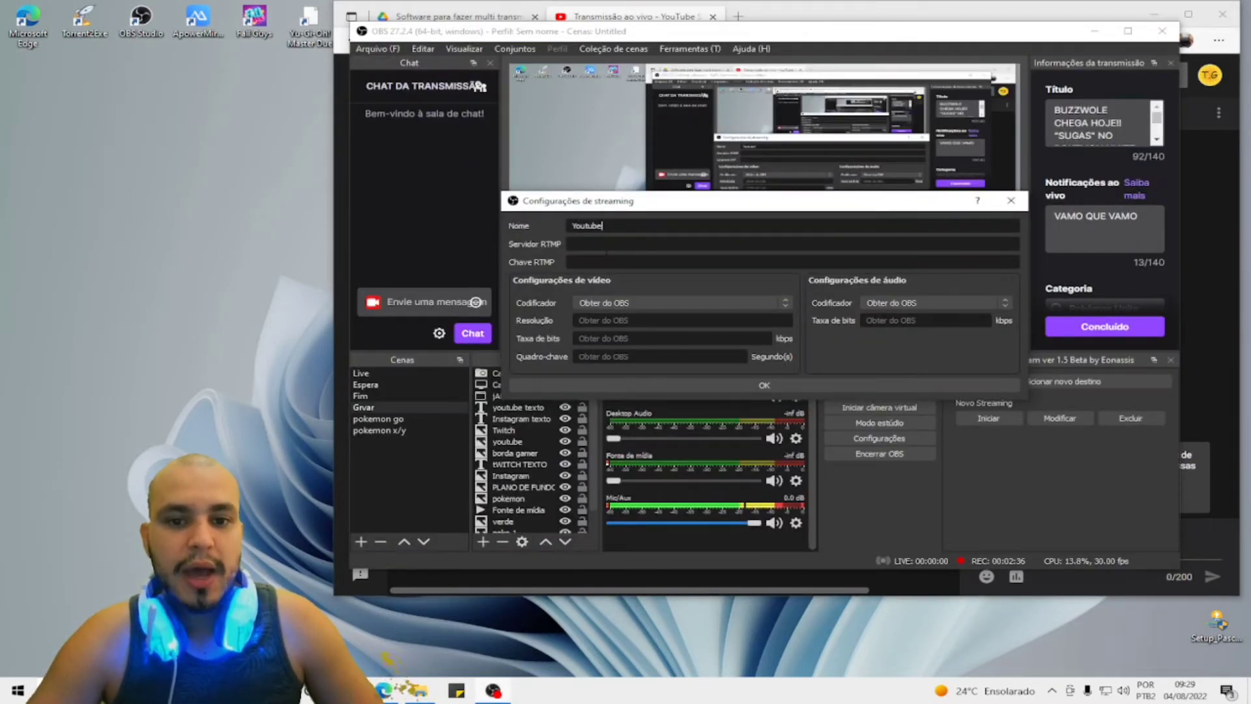
pyautogui.click(337, 550)
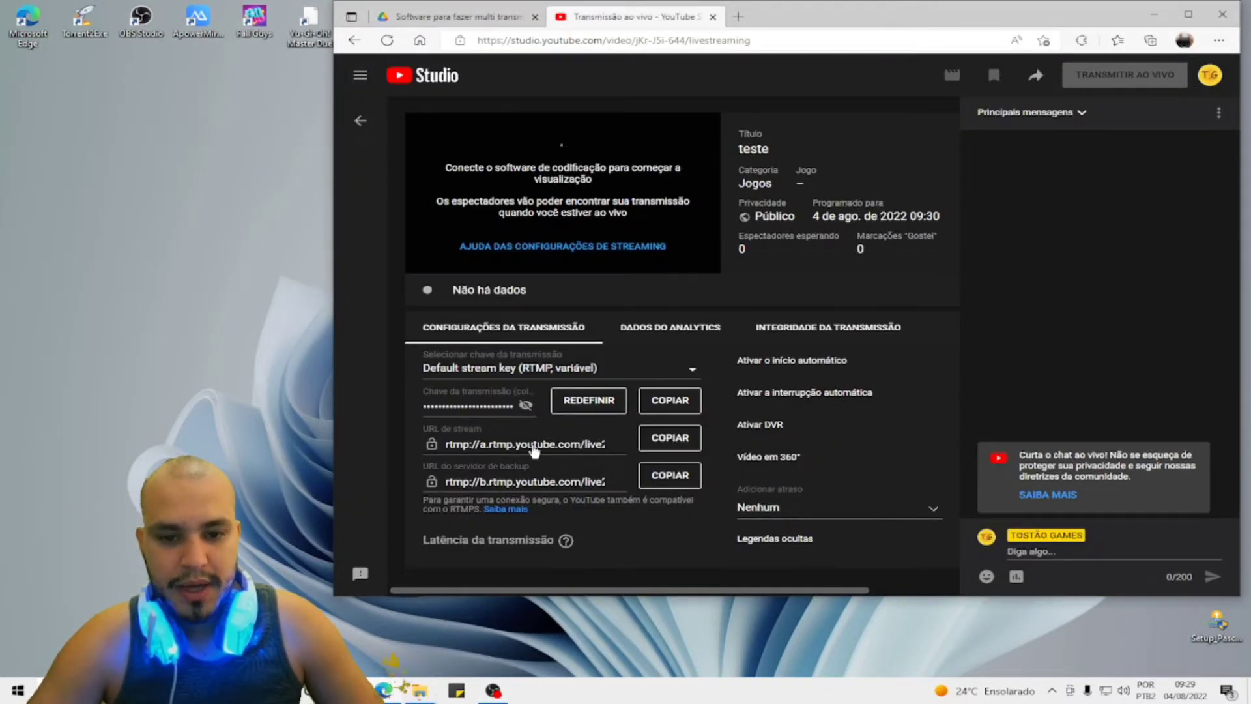
pyautogui.click(672, 438)
pyautogui.hotkey('alt', 'Tab')
pyautogui.press('Tab')
pyautogui.write('rtmp://a.rtmp.youtube.com/live2')
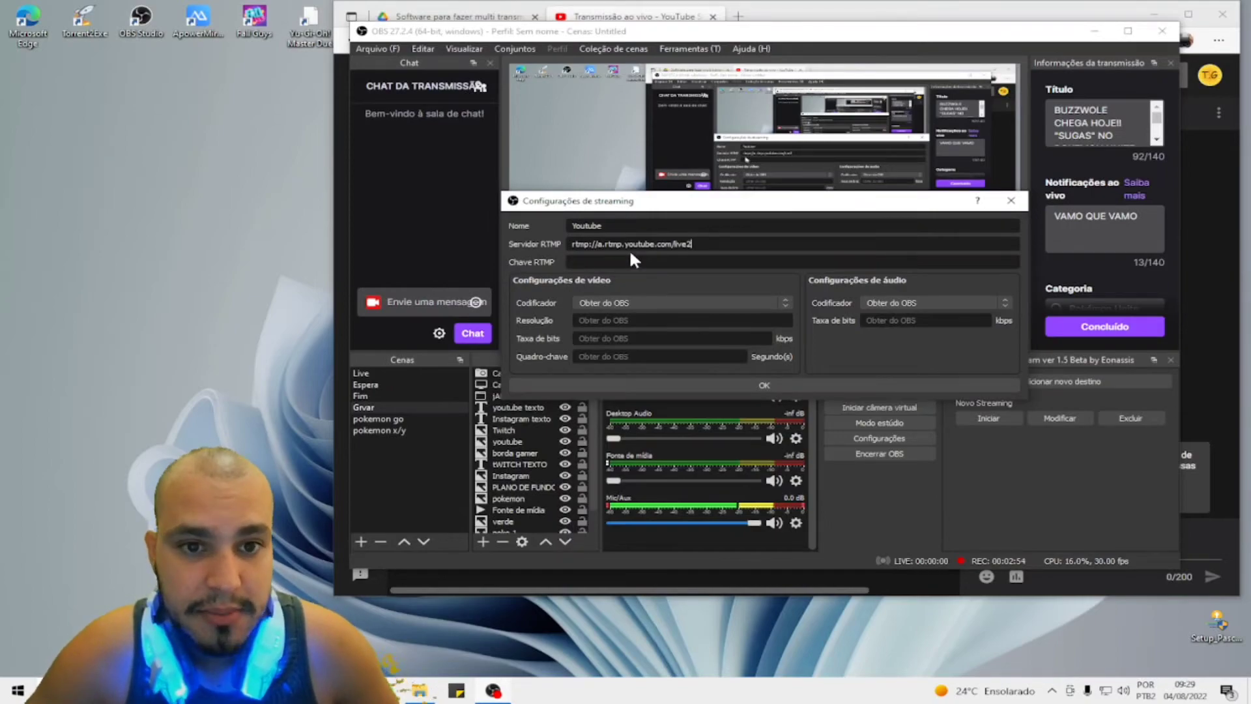
# Copy the YouTube stream key and return to OBS's streaming settings.
pyautogui.click(343, 434)
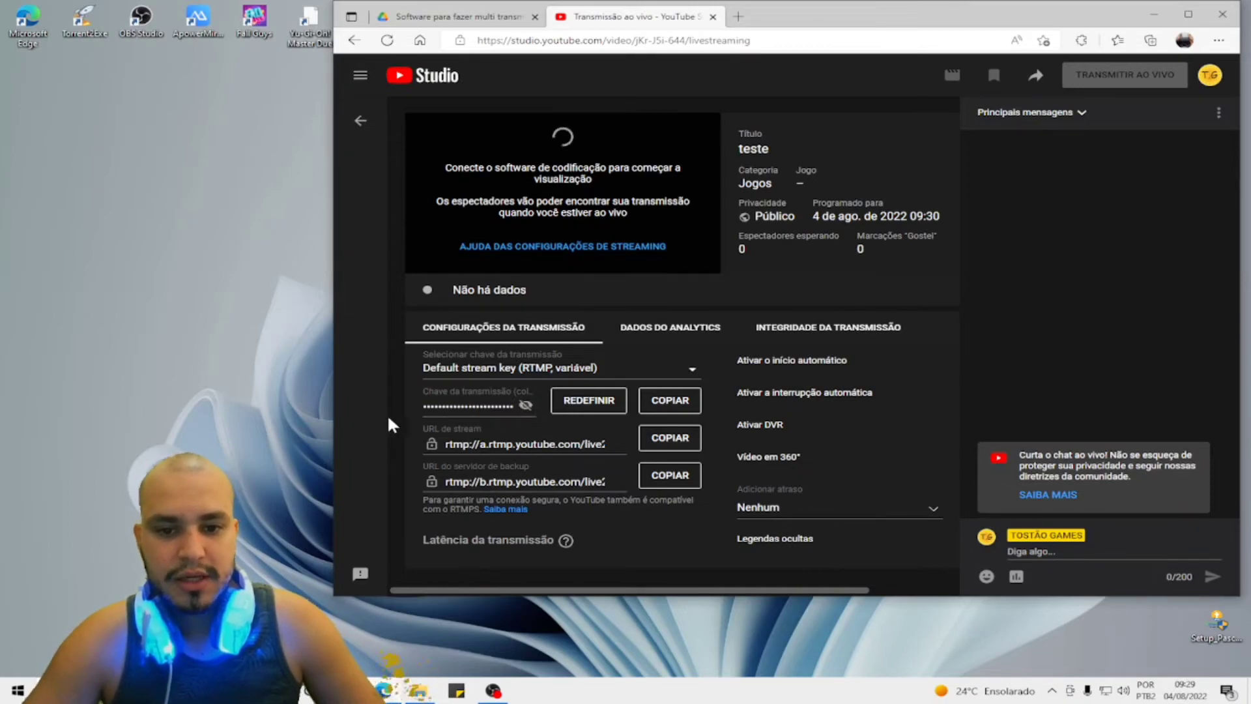
pyautogui.click(438, 412)
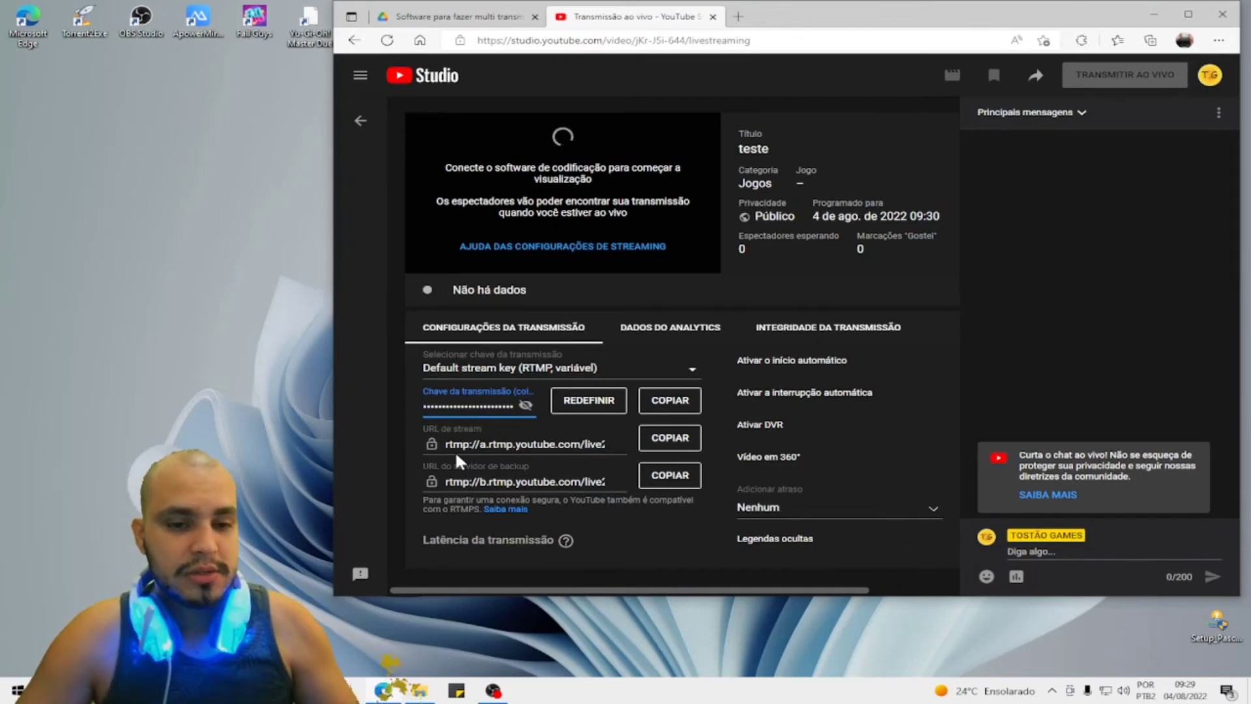
pyautogui.hotkey('alt', 'Tab')
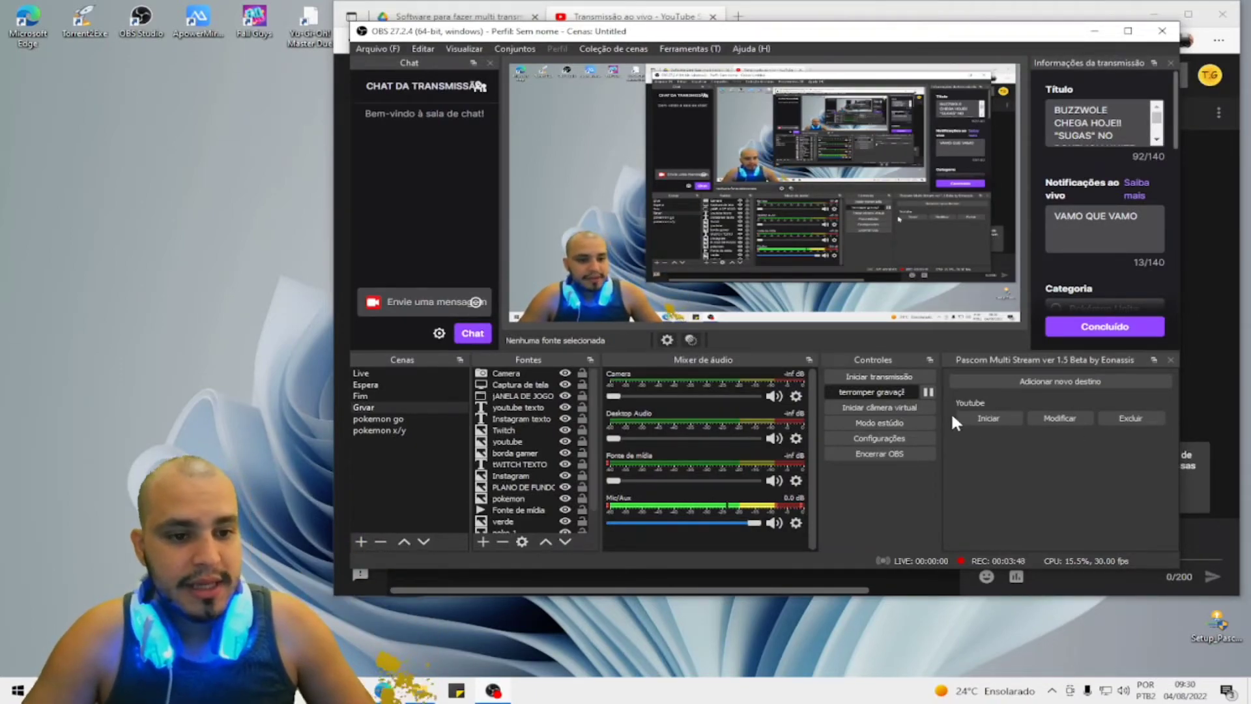
# Start the OBS broadcast and the Youtube destination, then check YouTube Studio's preview.
pyautogui.click(884, 377)
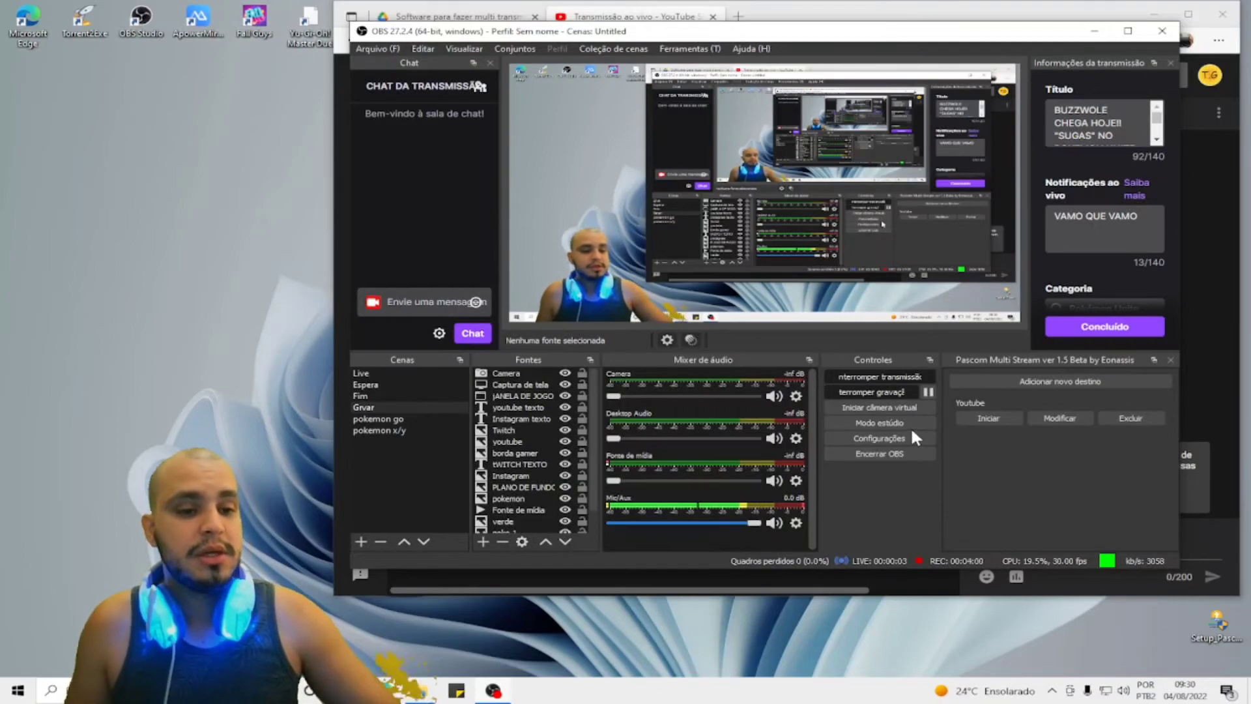
pyautogui.click(979, 414)
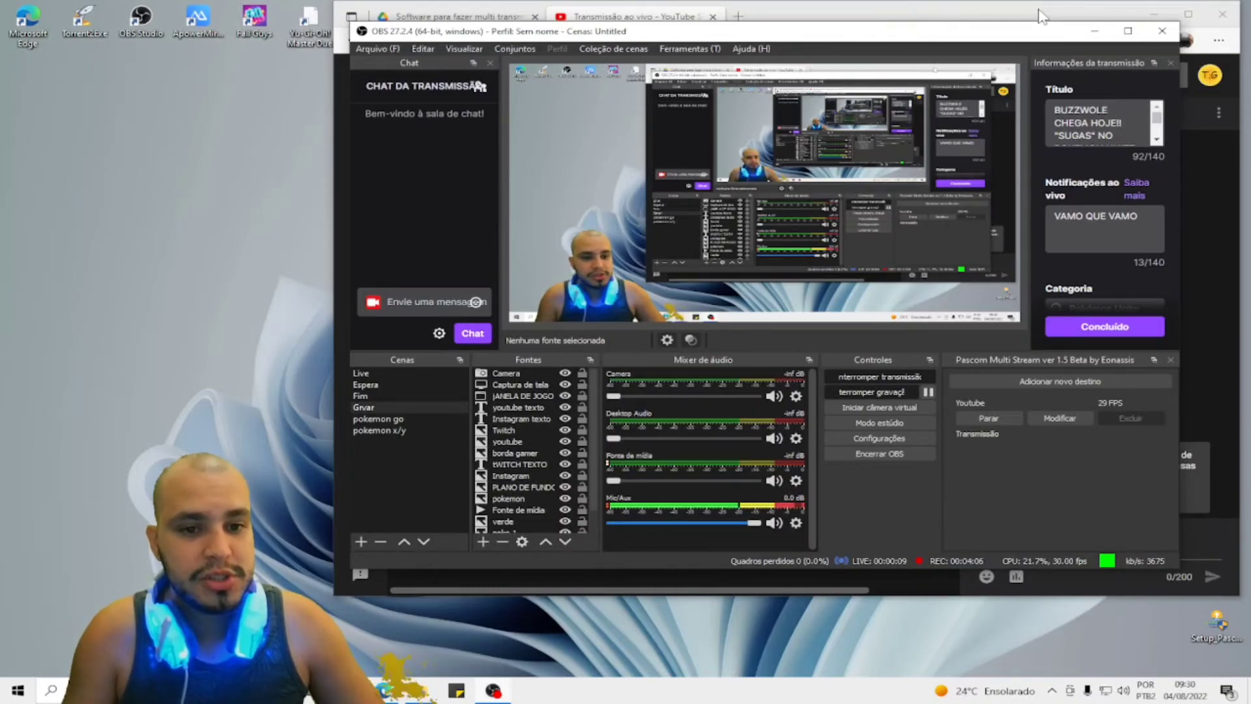
pyautogui.click(1034, 21)
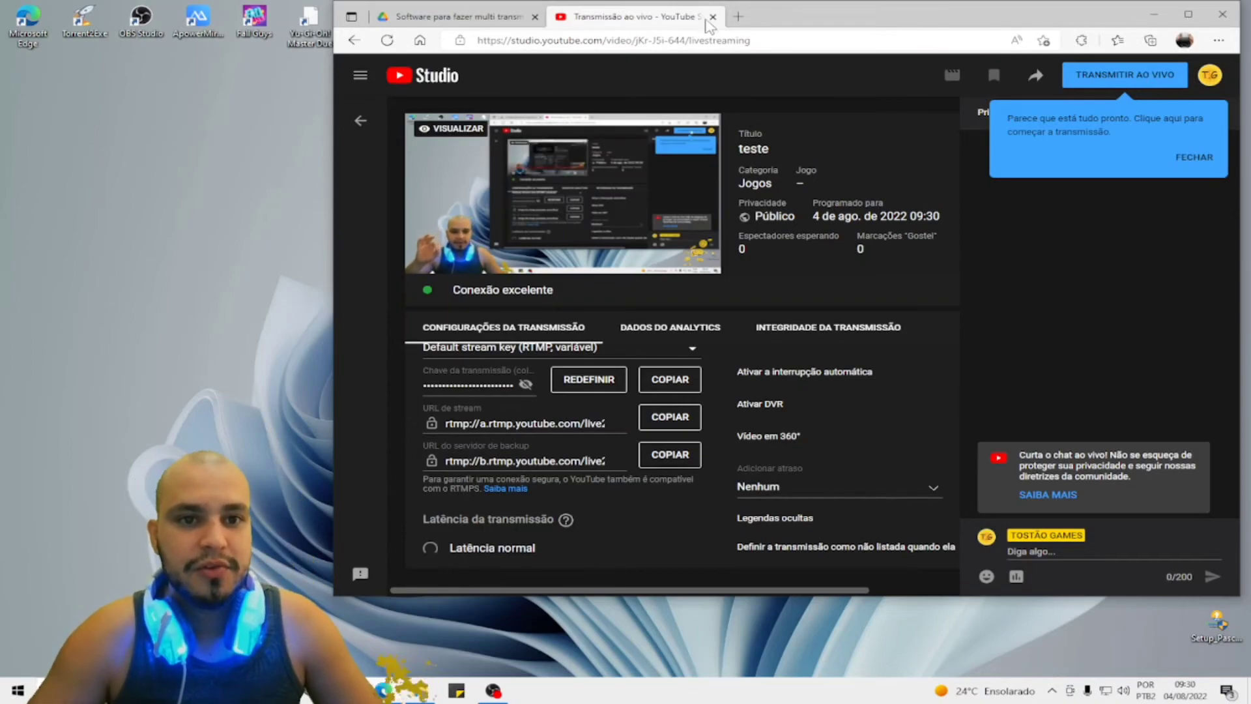
# Search Google for 'twitch' in a new tab and open twitch.tv.
pyautogui.click(737, 16)
pyautogui.write('google.com.br')
pyautogui.press('Return')
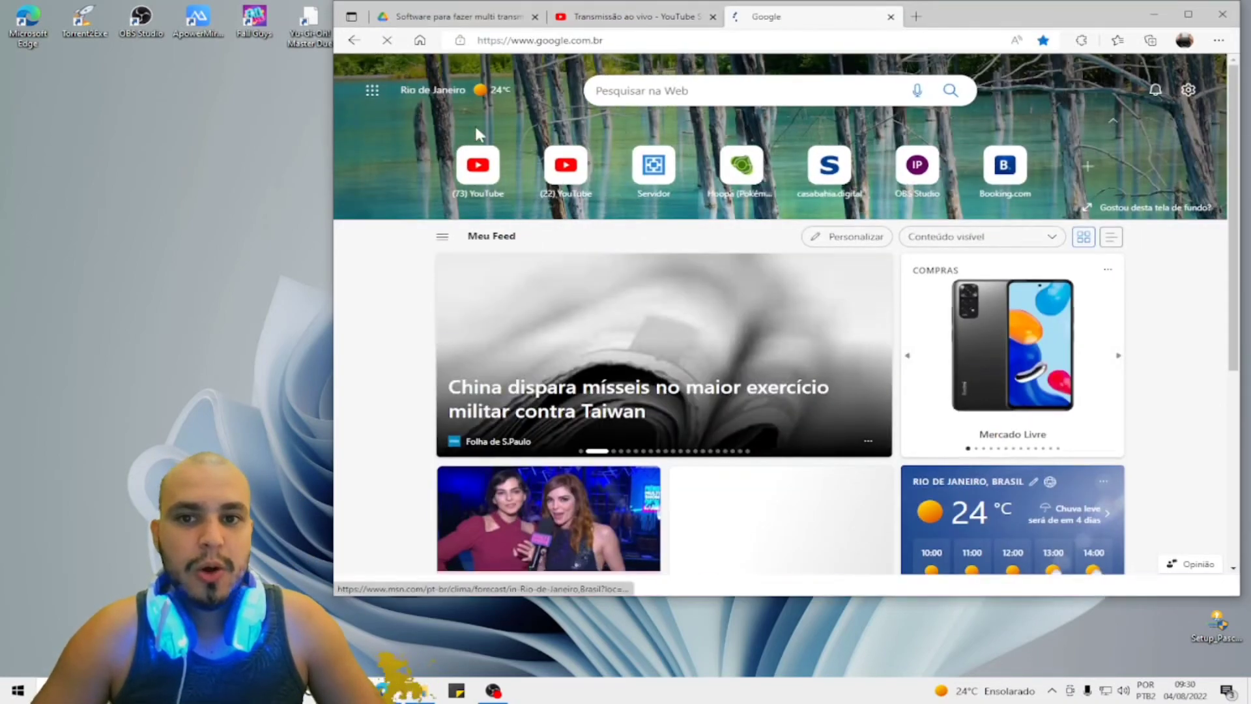
pyautogui.write('twitch')
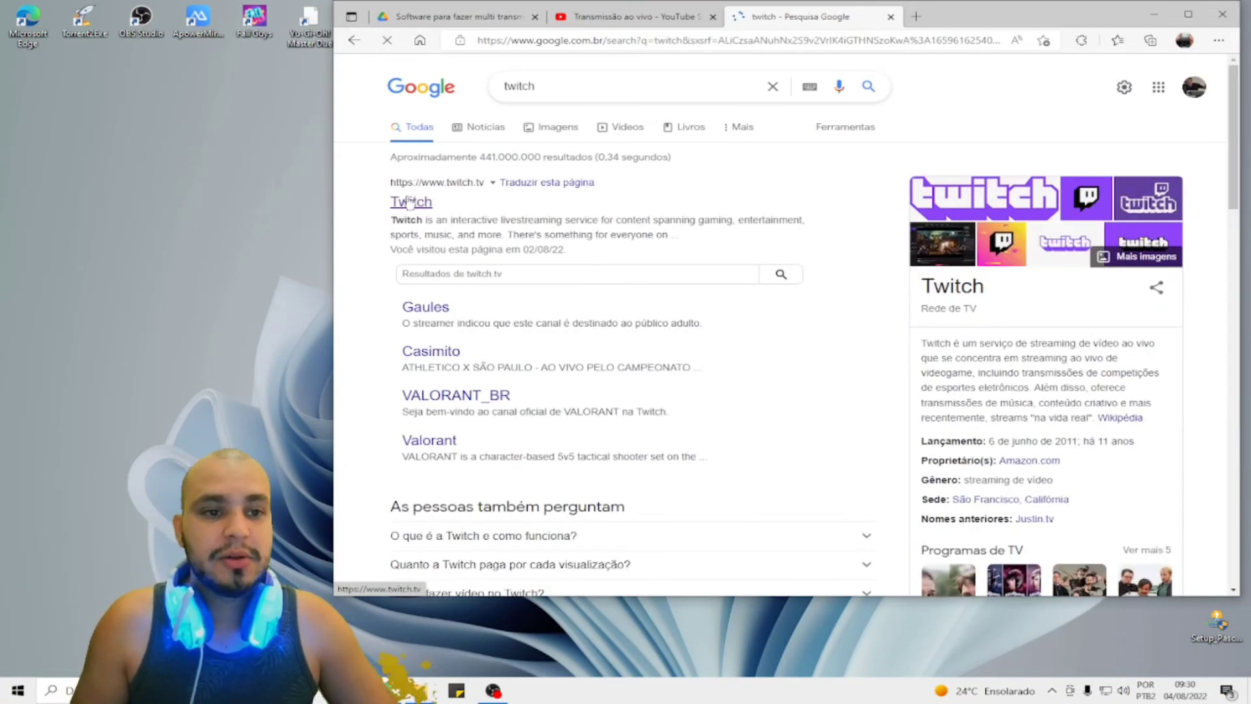
pyautogui.click(408, 202)
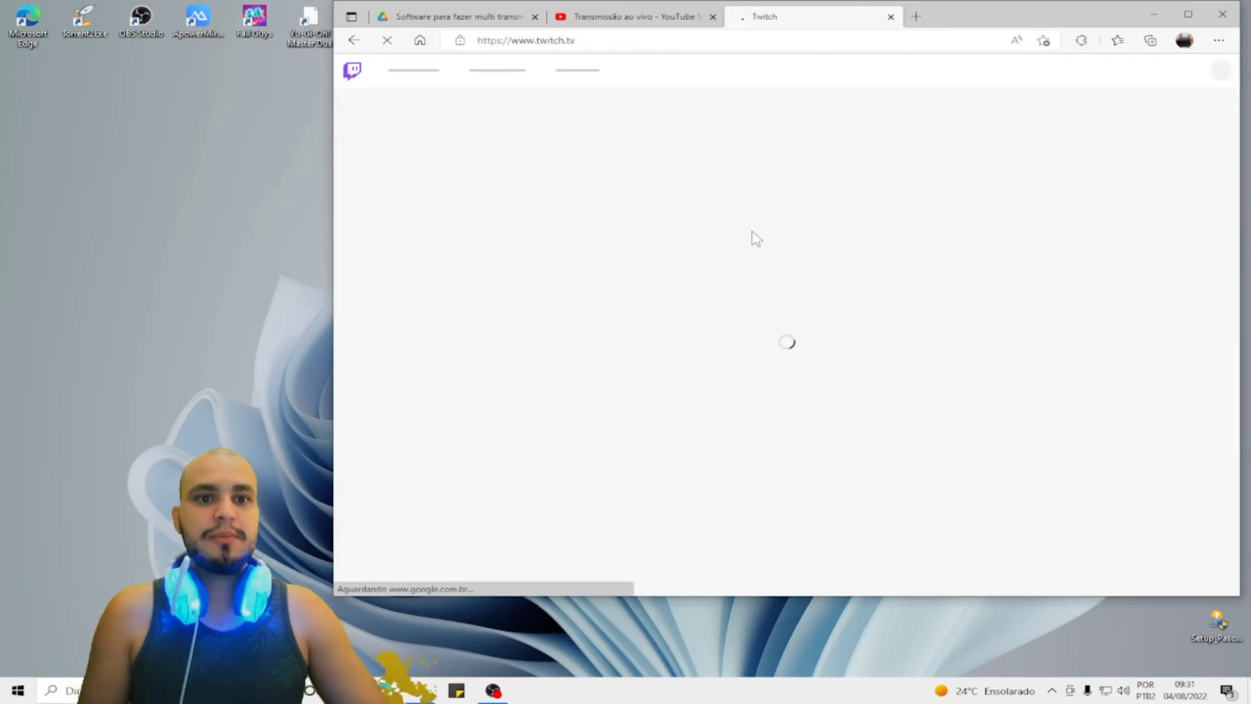
# Open your own Twitch channel to confirm it's live, then return to YouTube Studio.
pyautogui.click(653, 25)
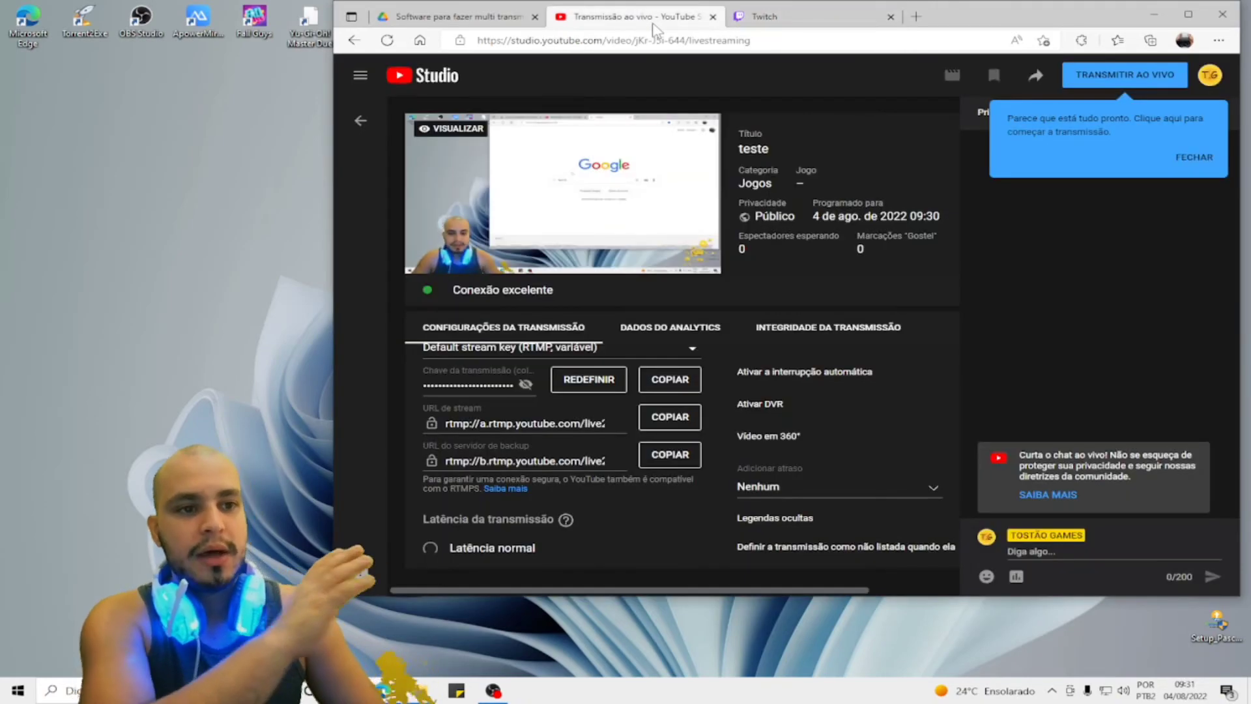
pyautogui.click(773, 22)
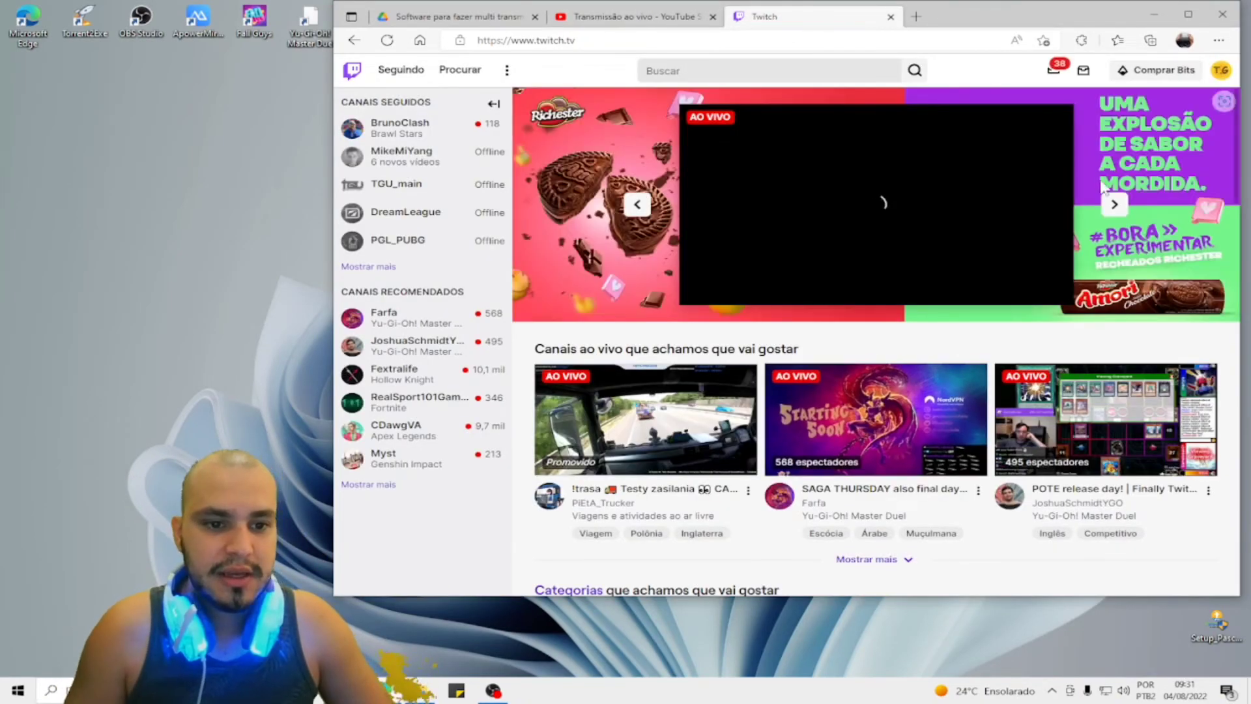
pyautogui.click(1222, 71)
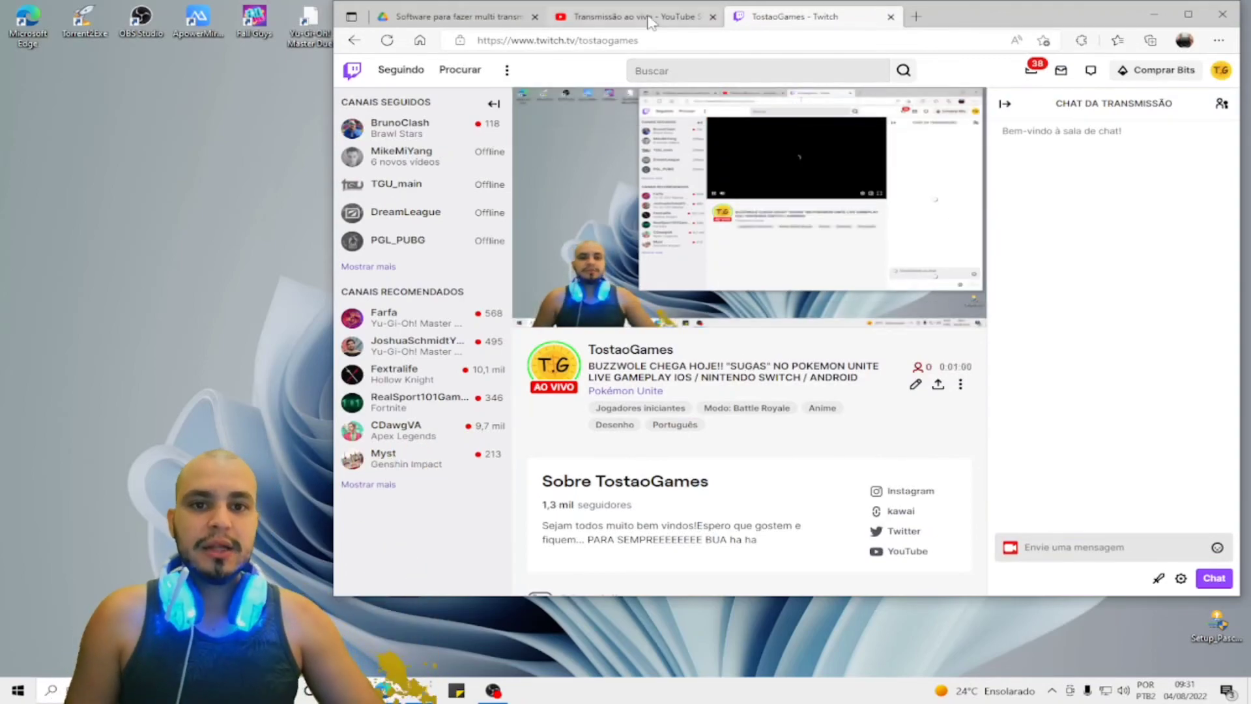
pyautogui.click(626, 17)
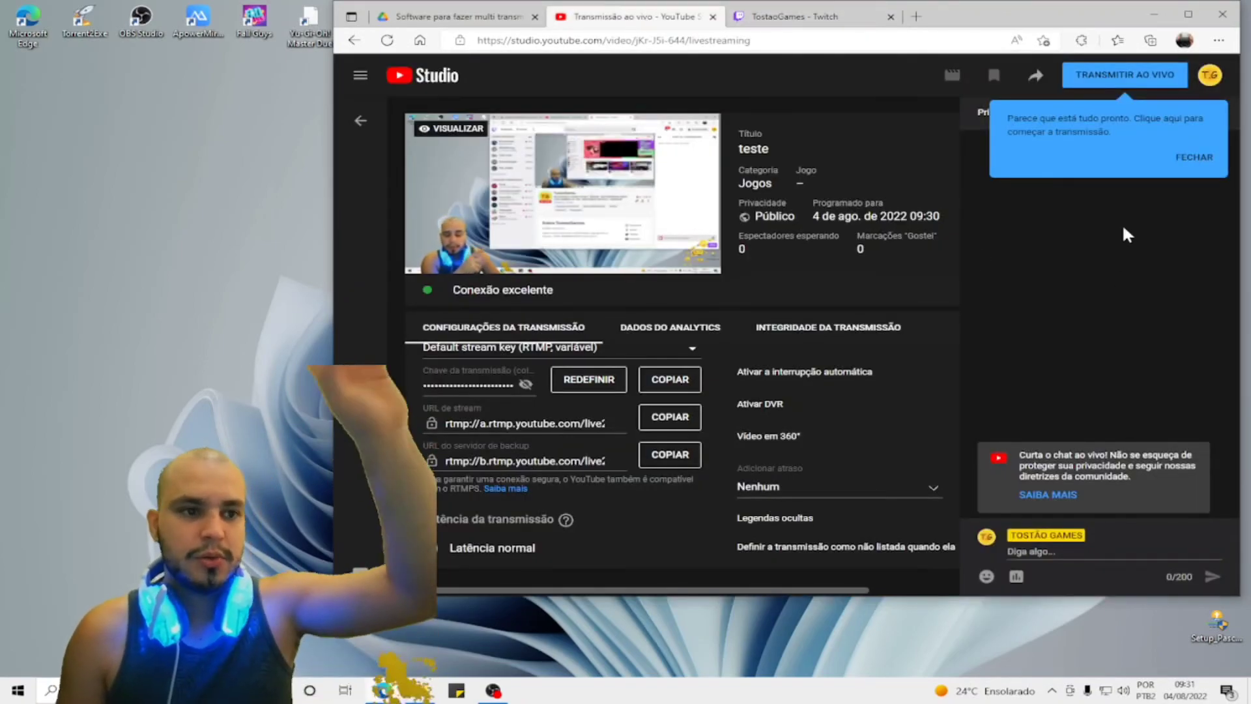